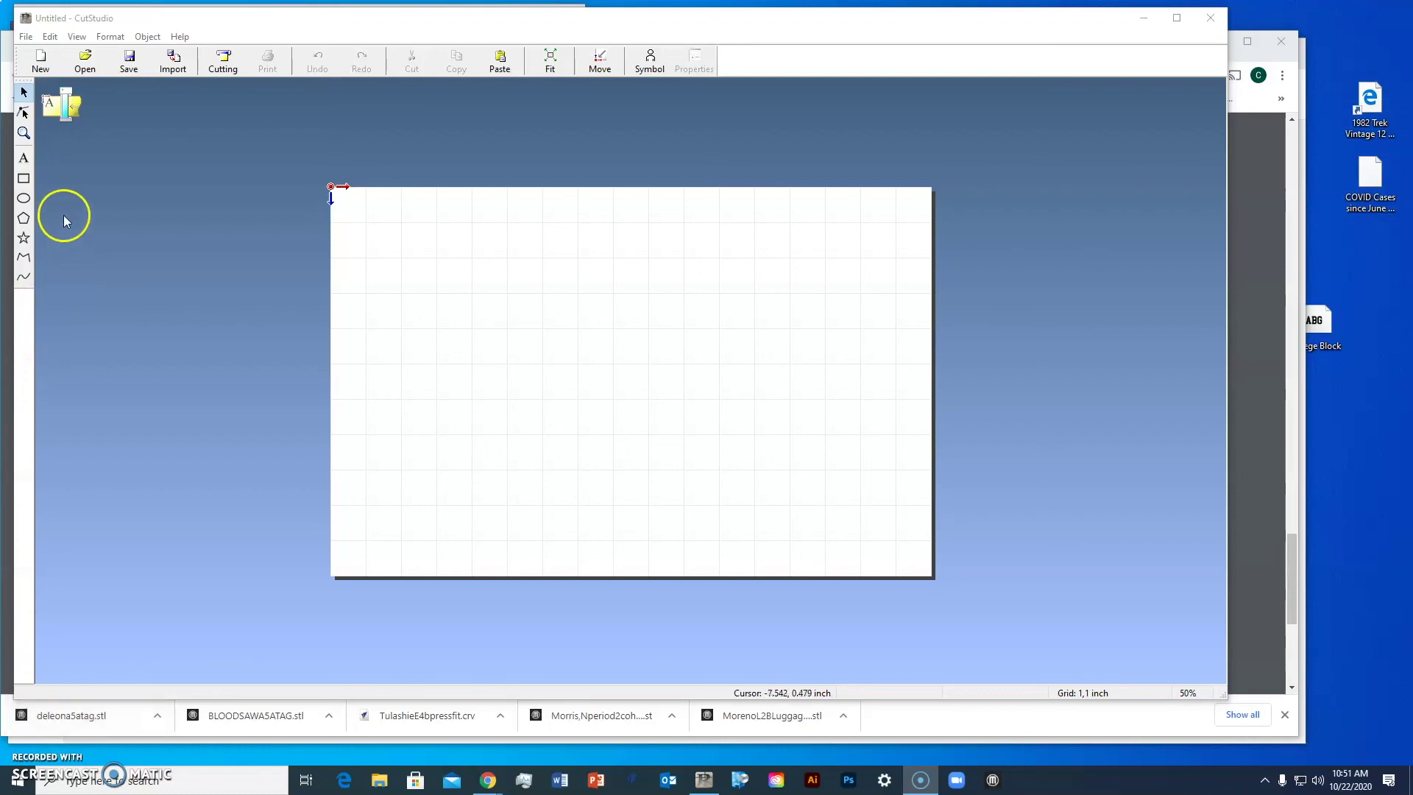
- Import the eagle JPG from FLEDesignFiles onto the page at 11.219 × 7.886 inches
click(27, 37)
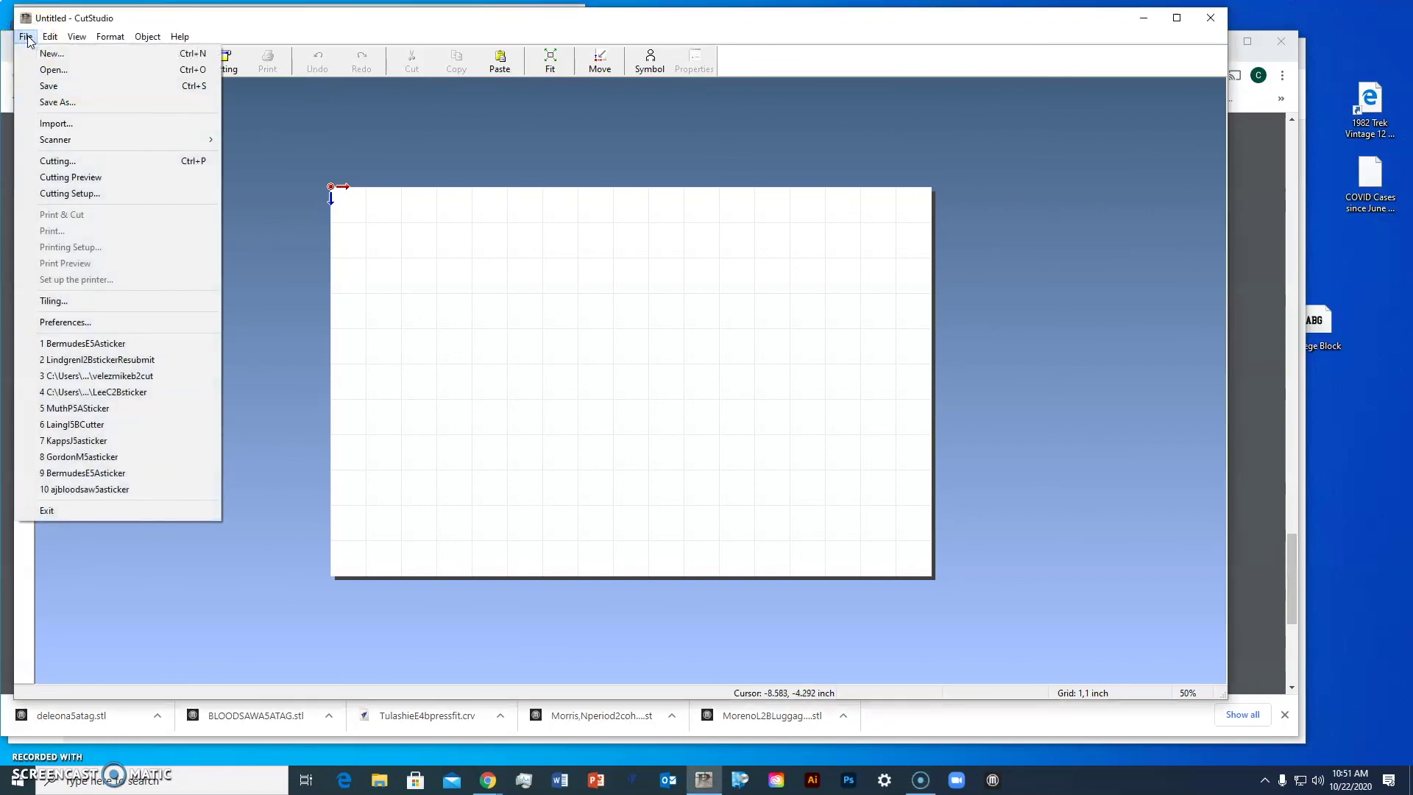
click(59, 123)
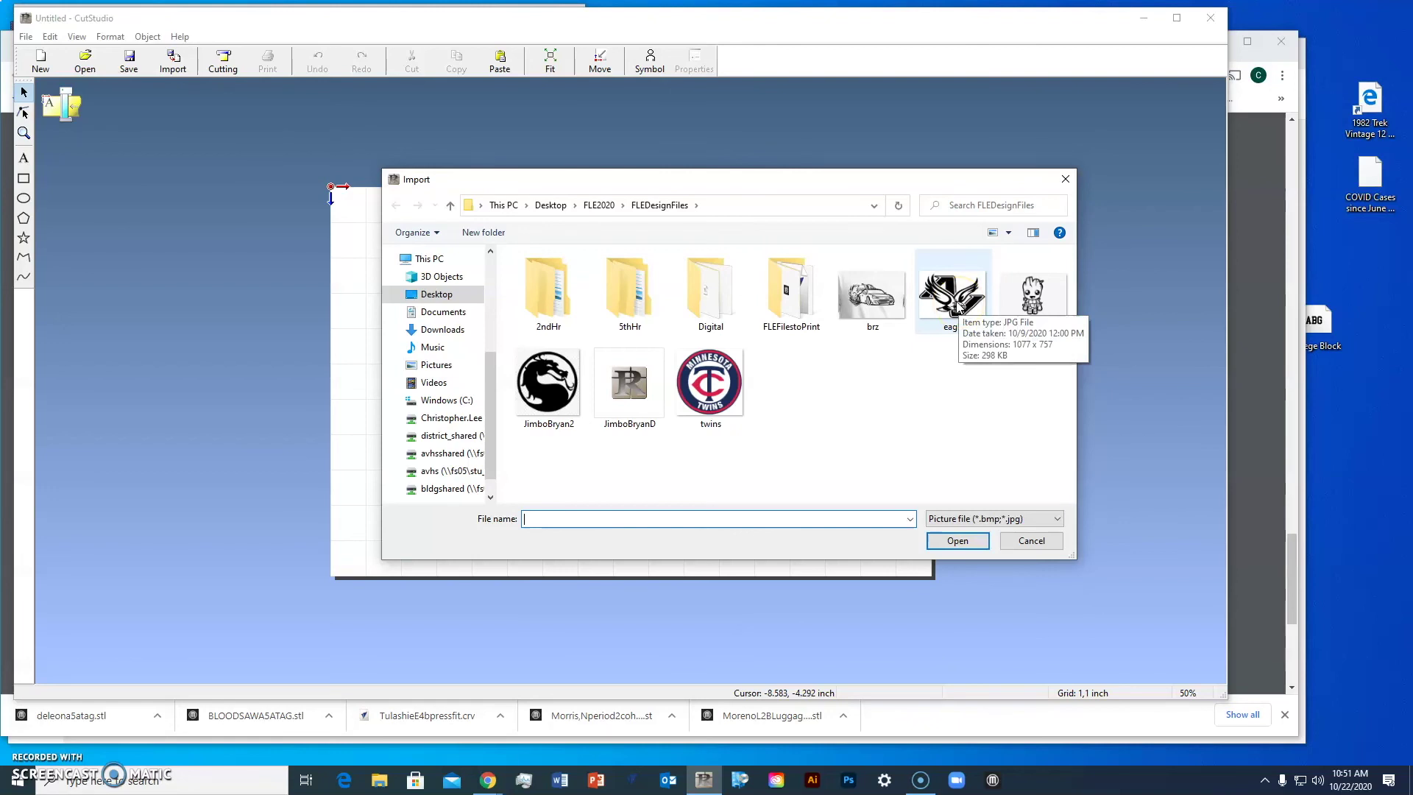
click(954, 301)
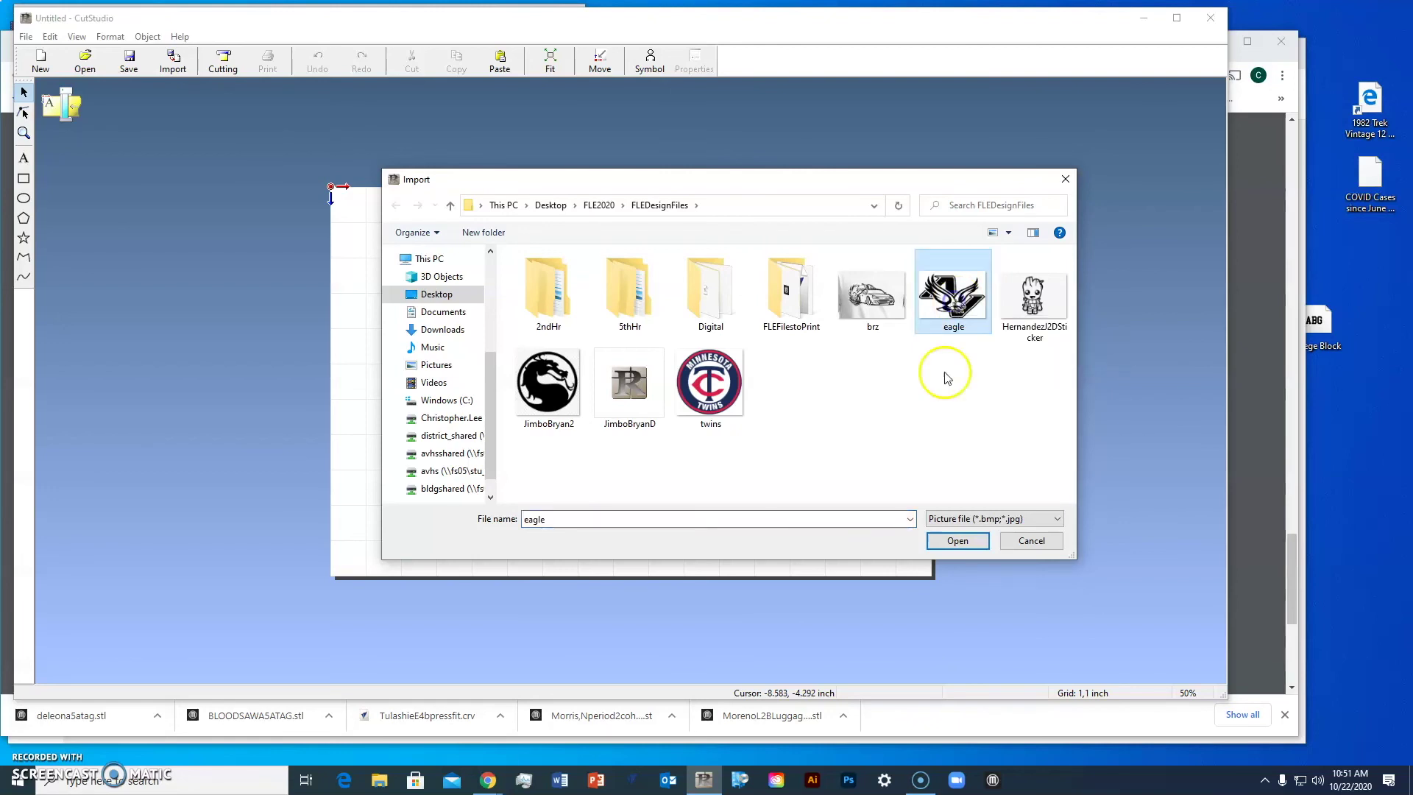
click(948, 541)
click(957, 541)
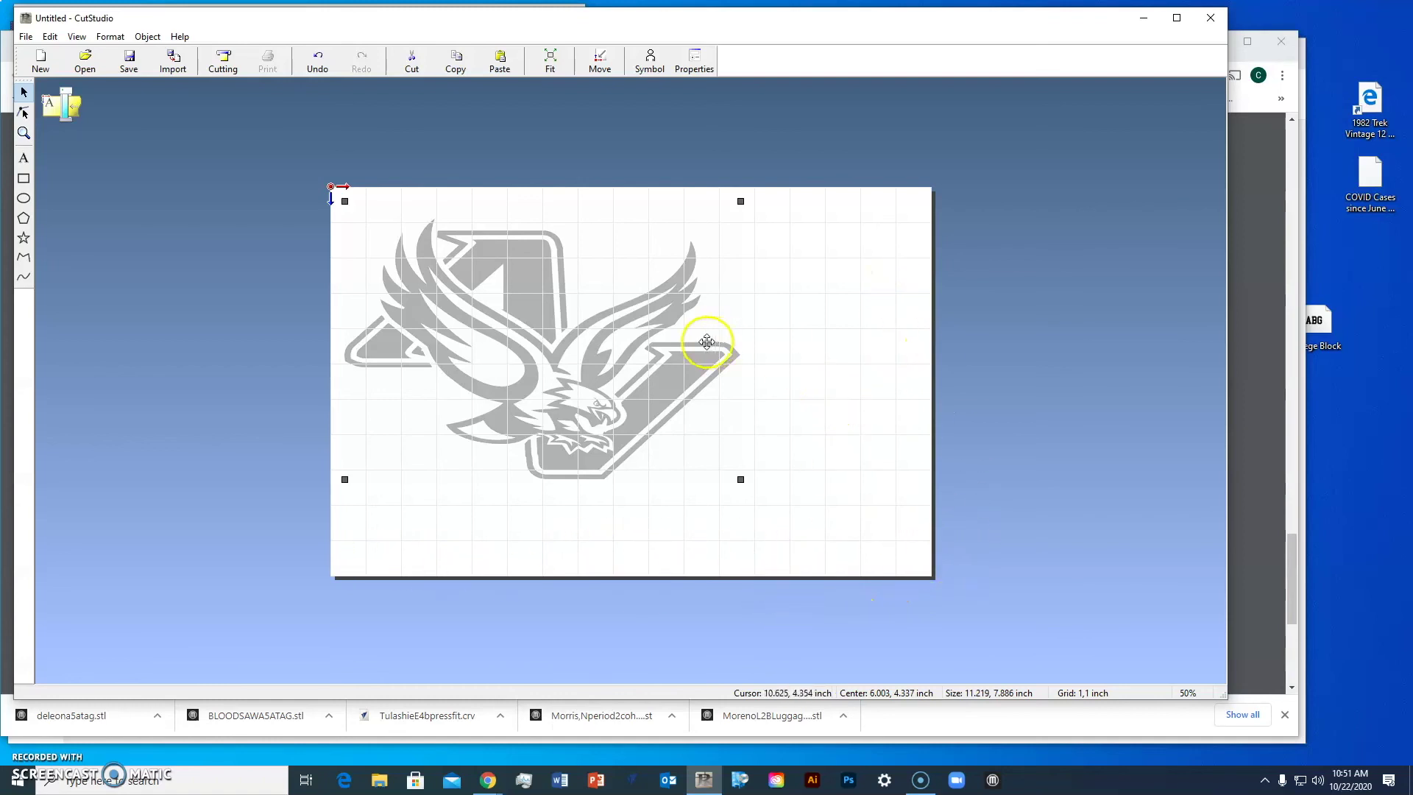
- Extract contour lines around the eagle picture with Image Outline, giving an 11.210 × 7.370-inch trace
right_click(541, 302)
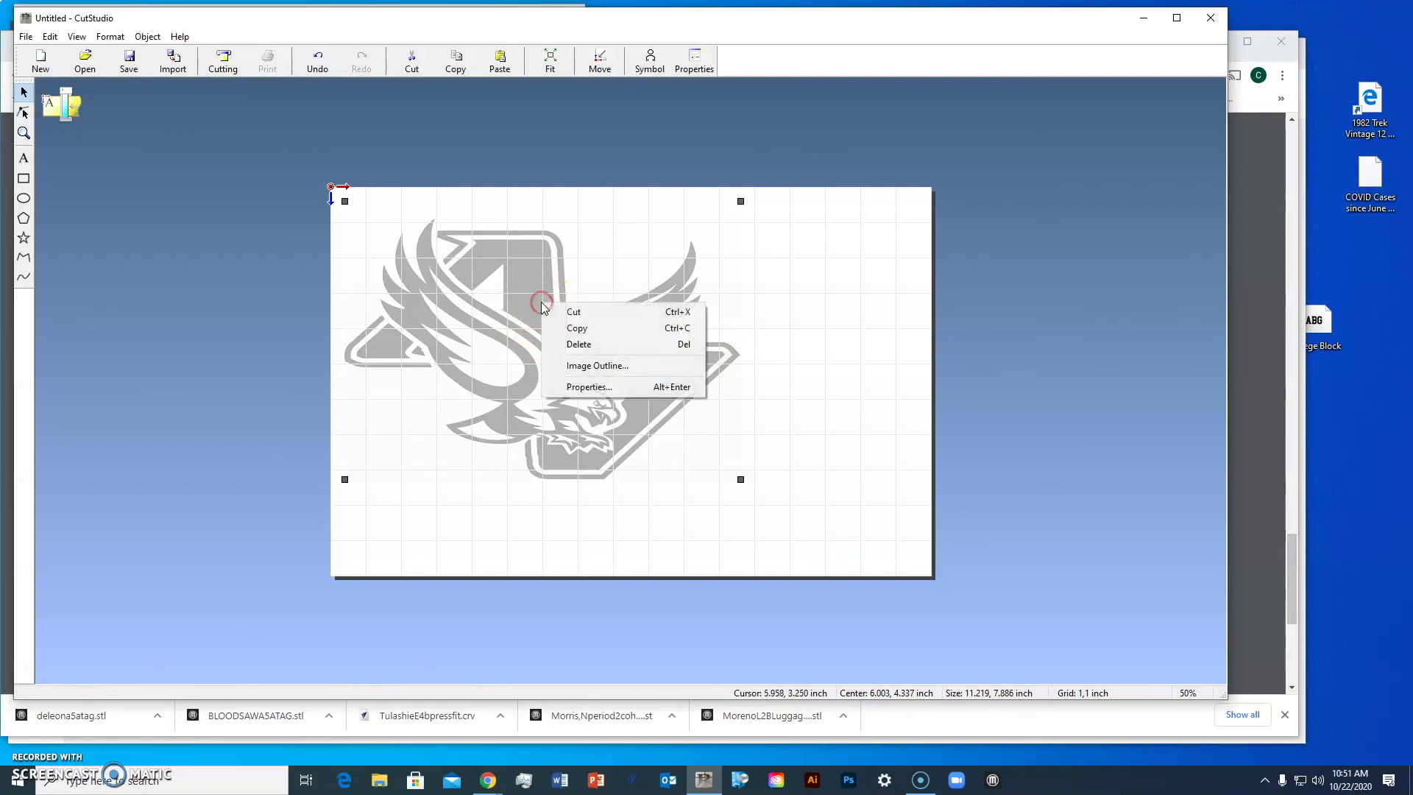
click(586, 368)
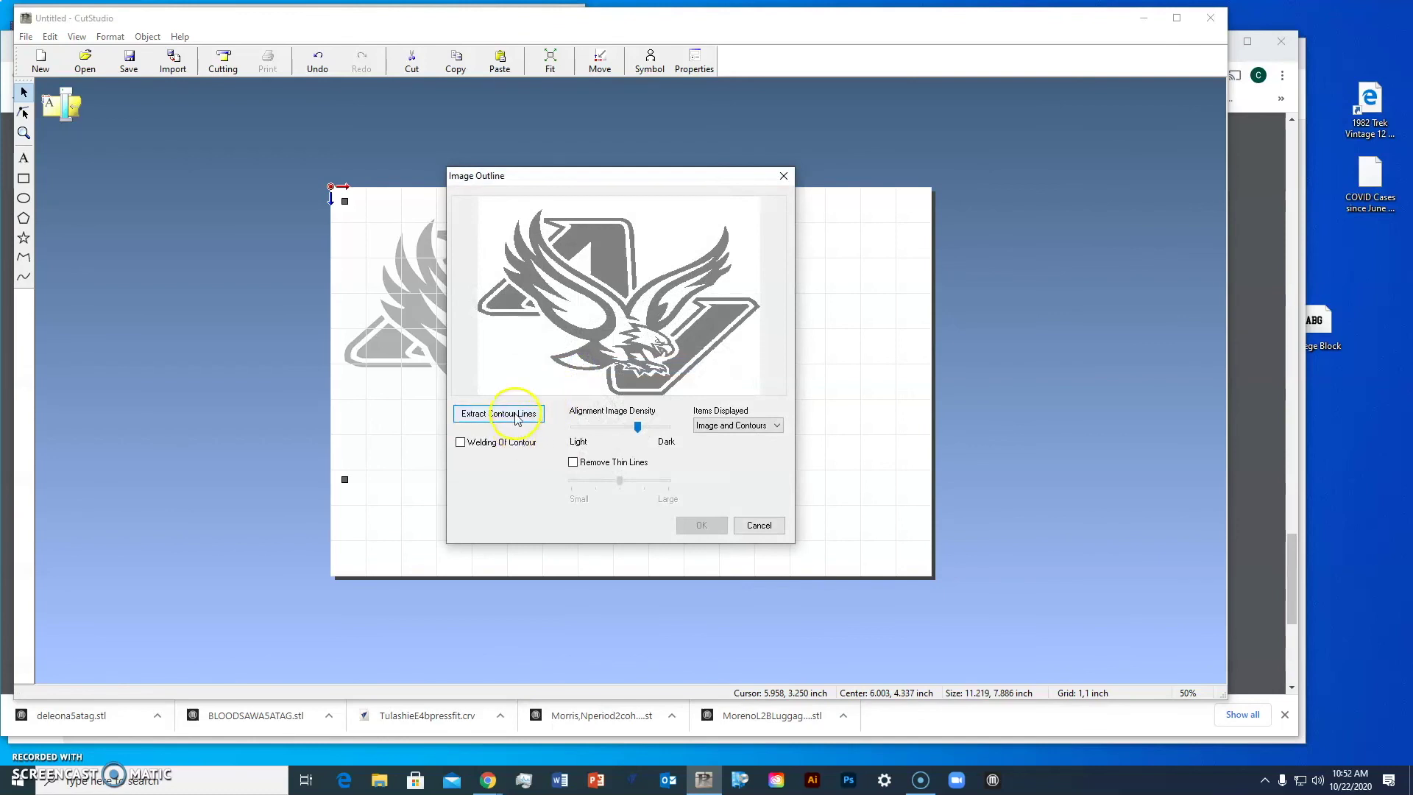
click(516, 417)
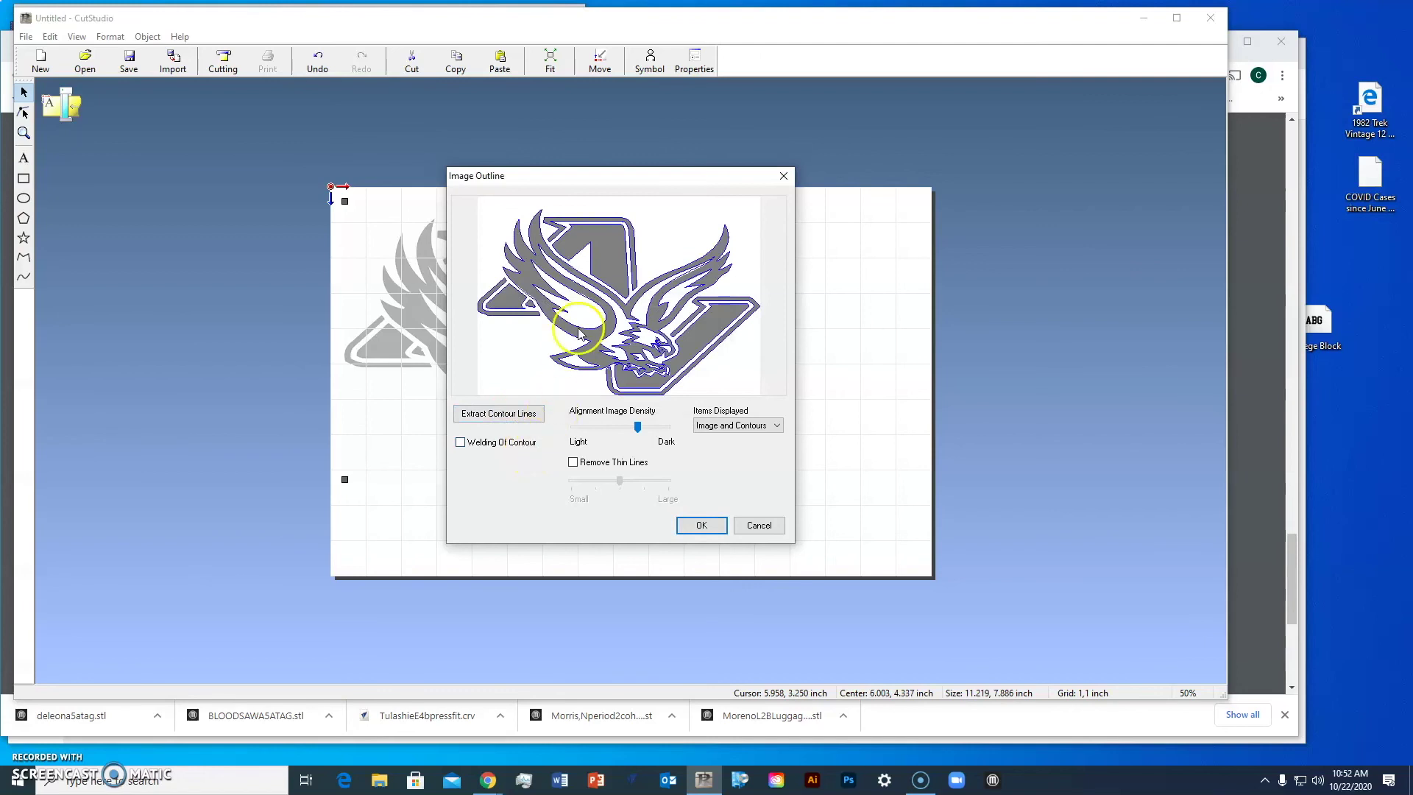
click(694, 527)
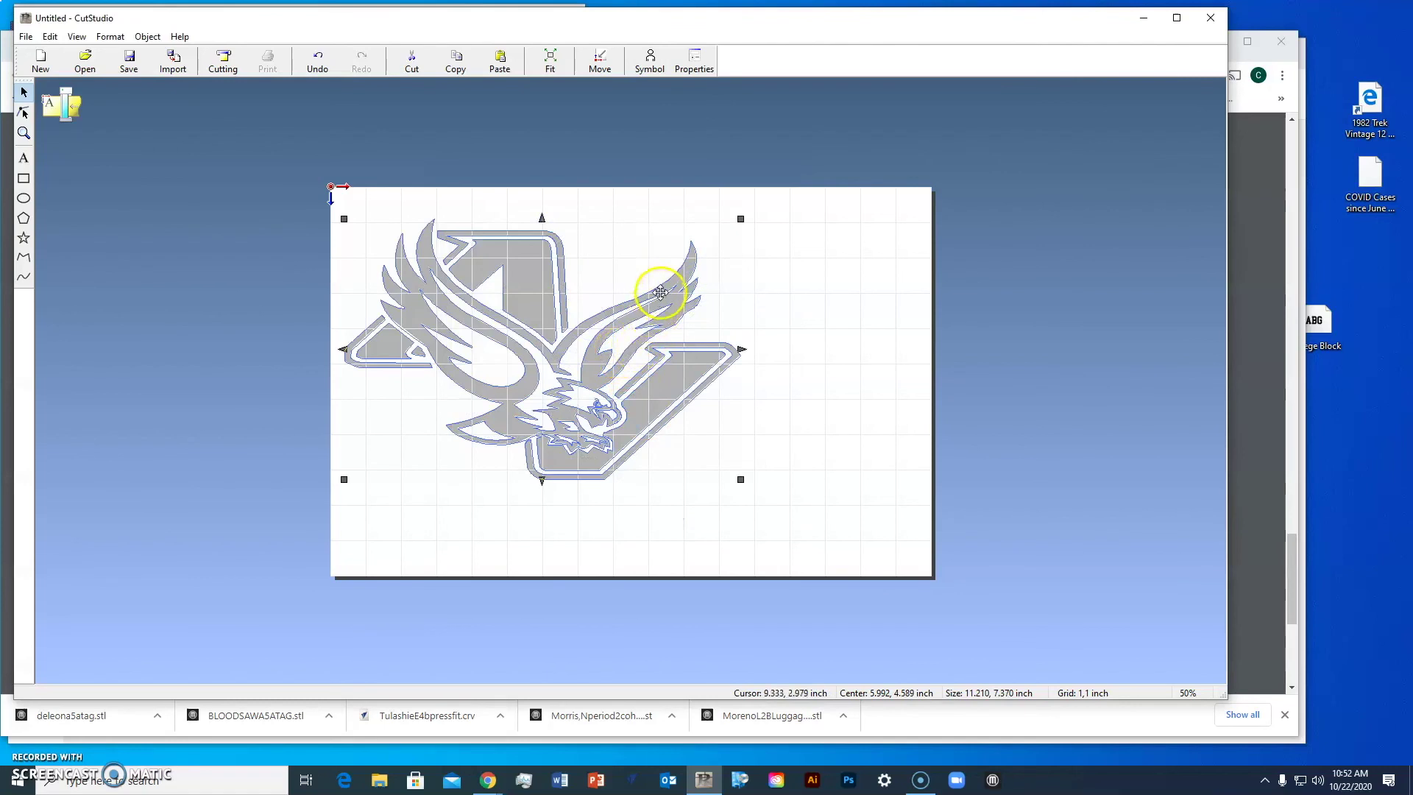
- Delete the grey eagle image and move the 11.210 × 7.370-inch outline toward the page centre
mouse_move(663, 289)
mouse_down()
mouse_move(795, 294)
mouse_move(828, 279)
mouse_up()
click(440, 295)
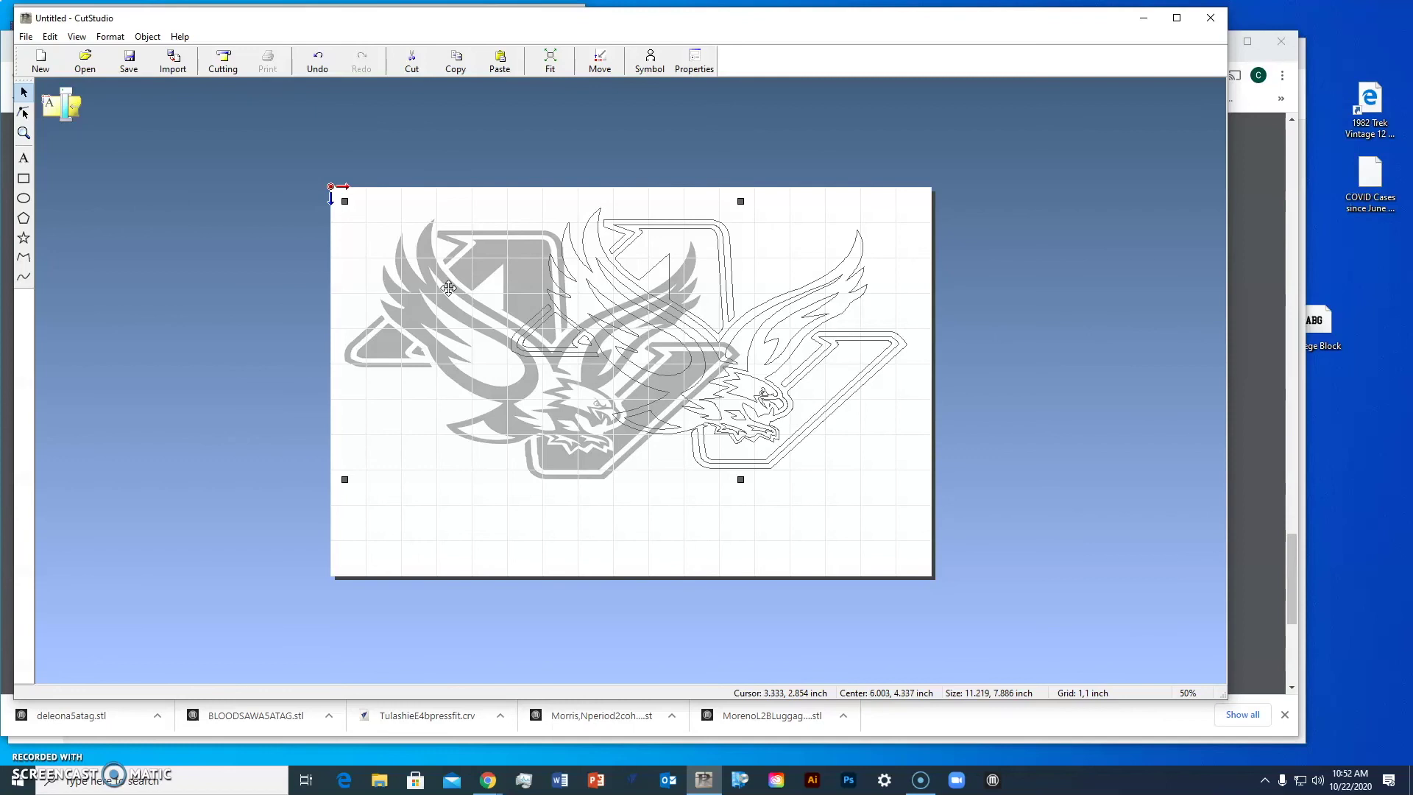
key(Delete)
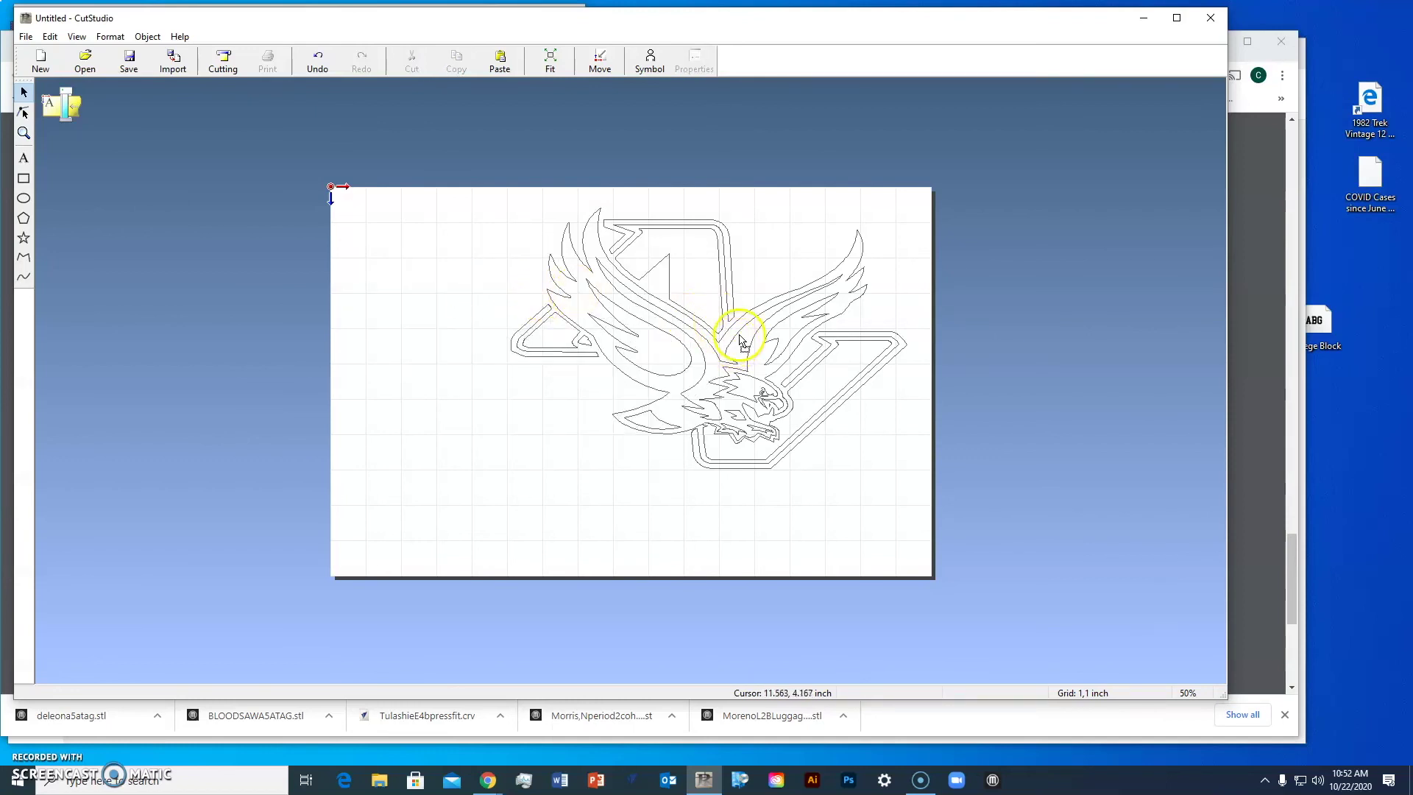
click(736, 335)
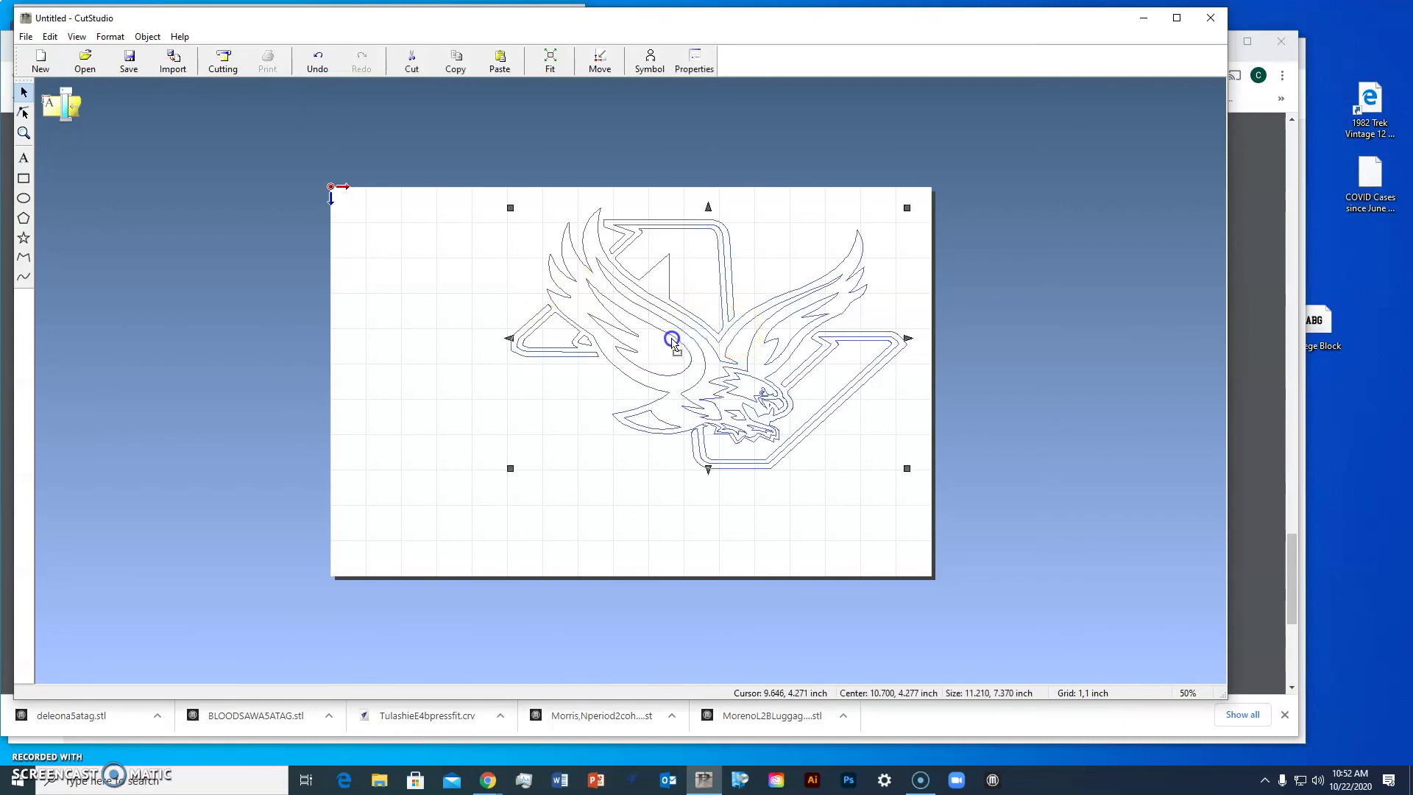
drag(709, 332, 589, 378)
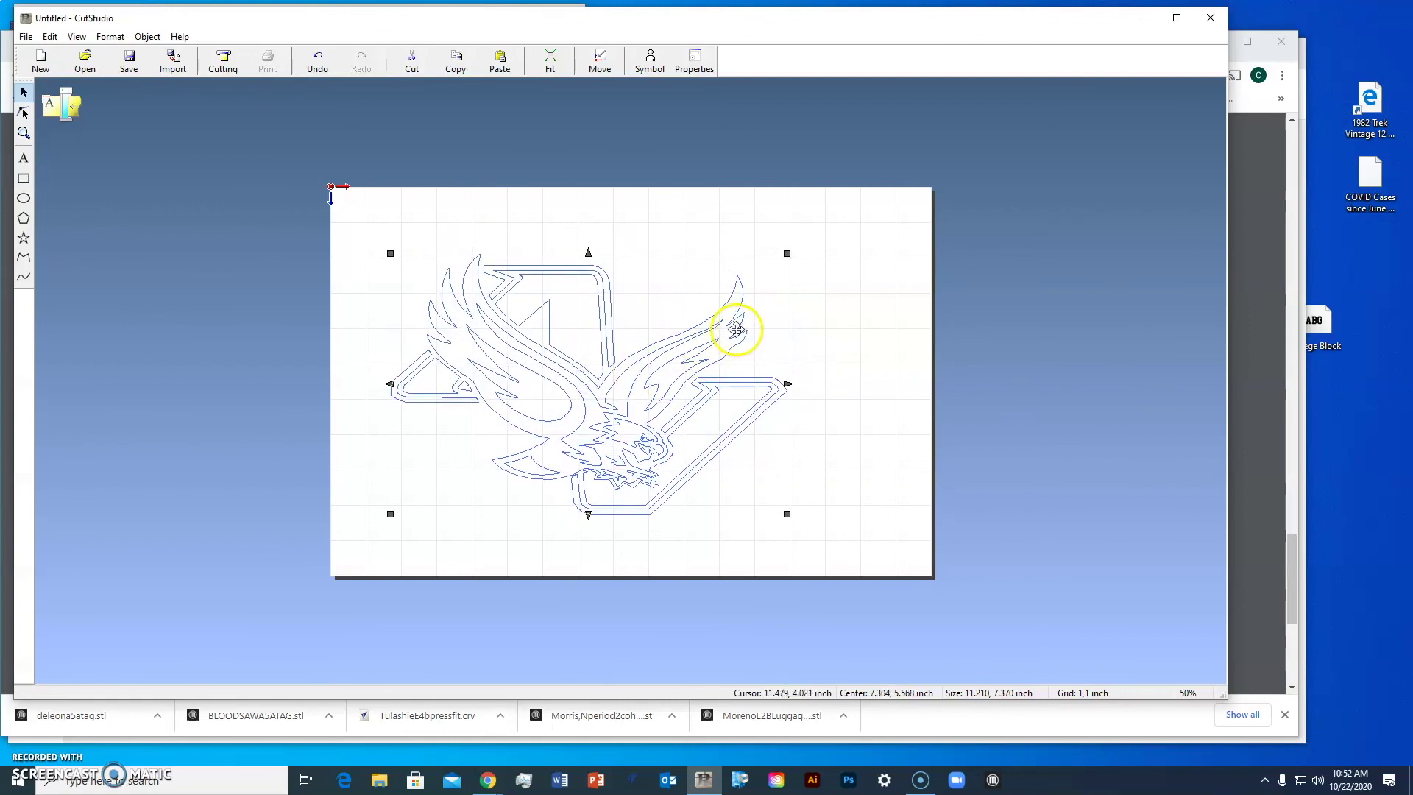
- Resize the eagle outline to 10.5 inches wide with Keep Aspect (about 10.5 × 6.9) and shift it right
right_click(712, 347)
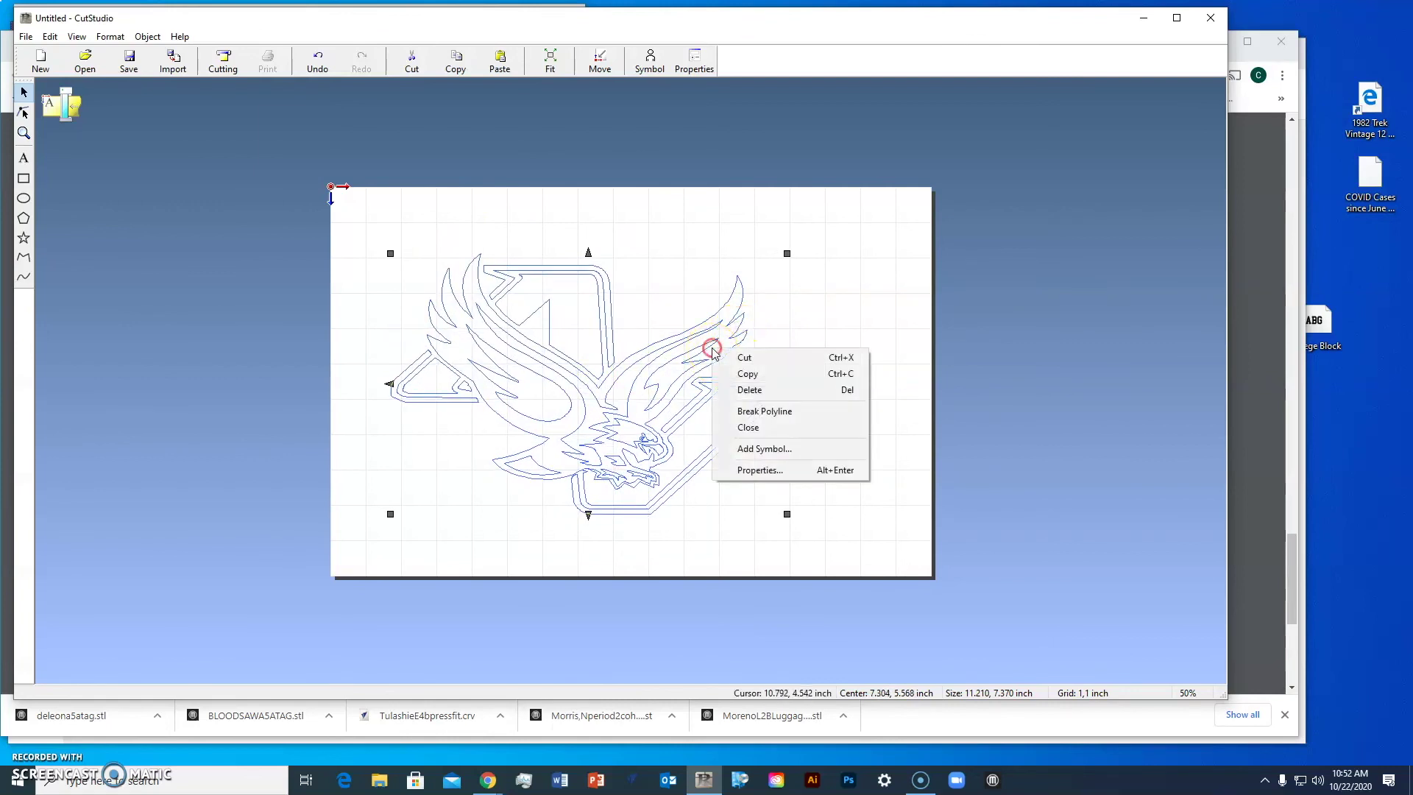
click(758, 469)
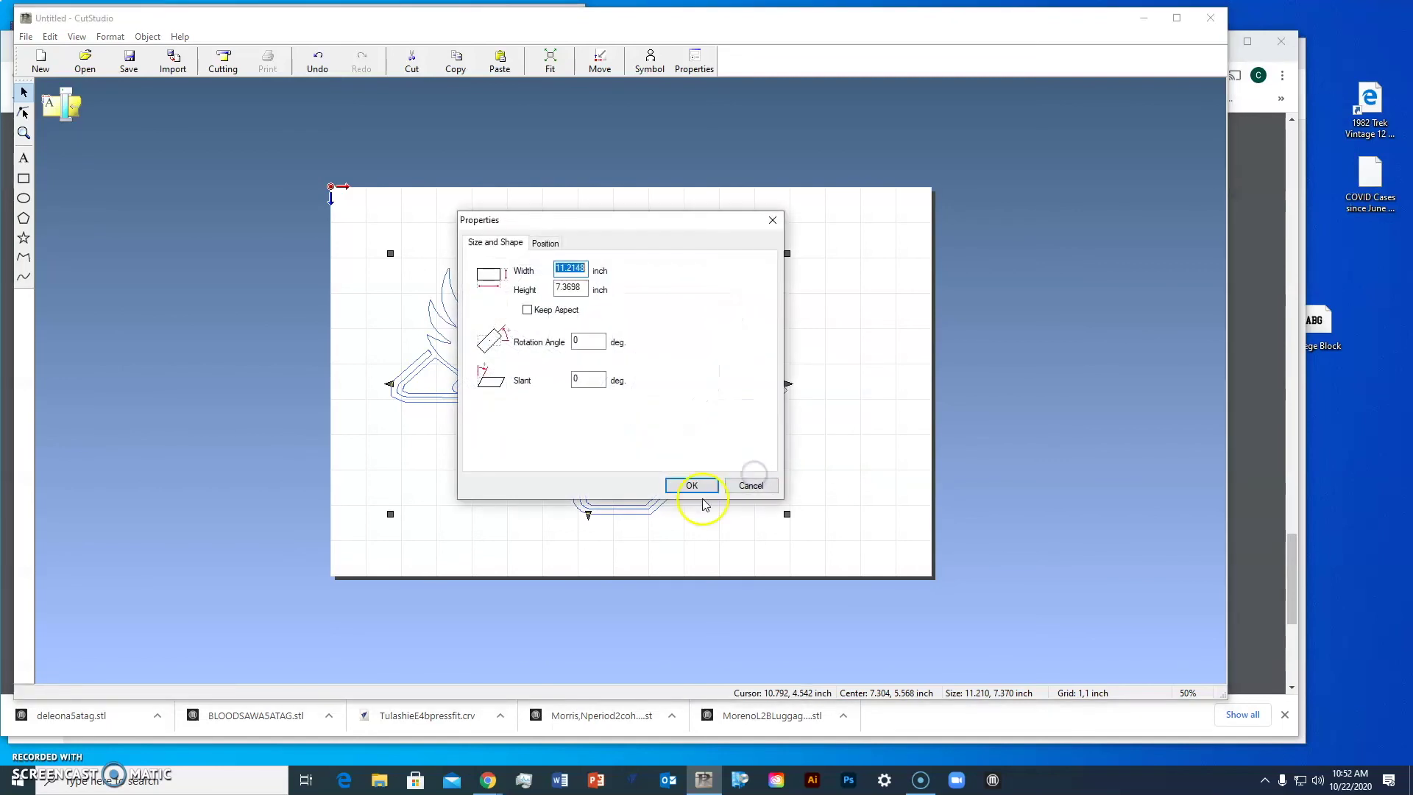
click(527, 310)
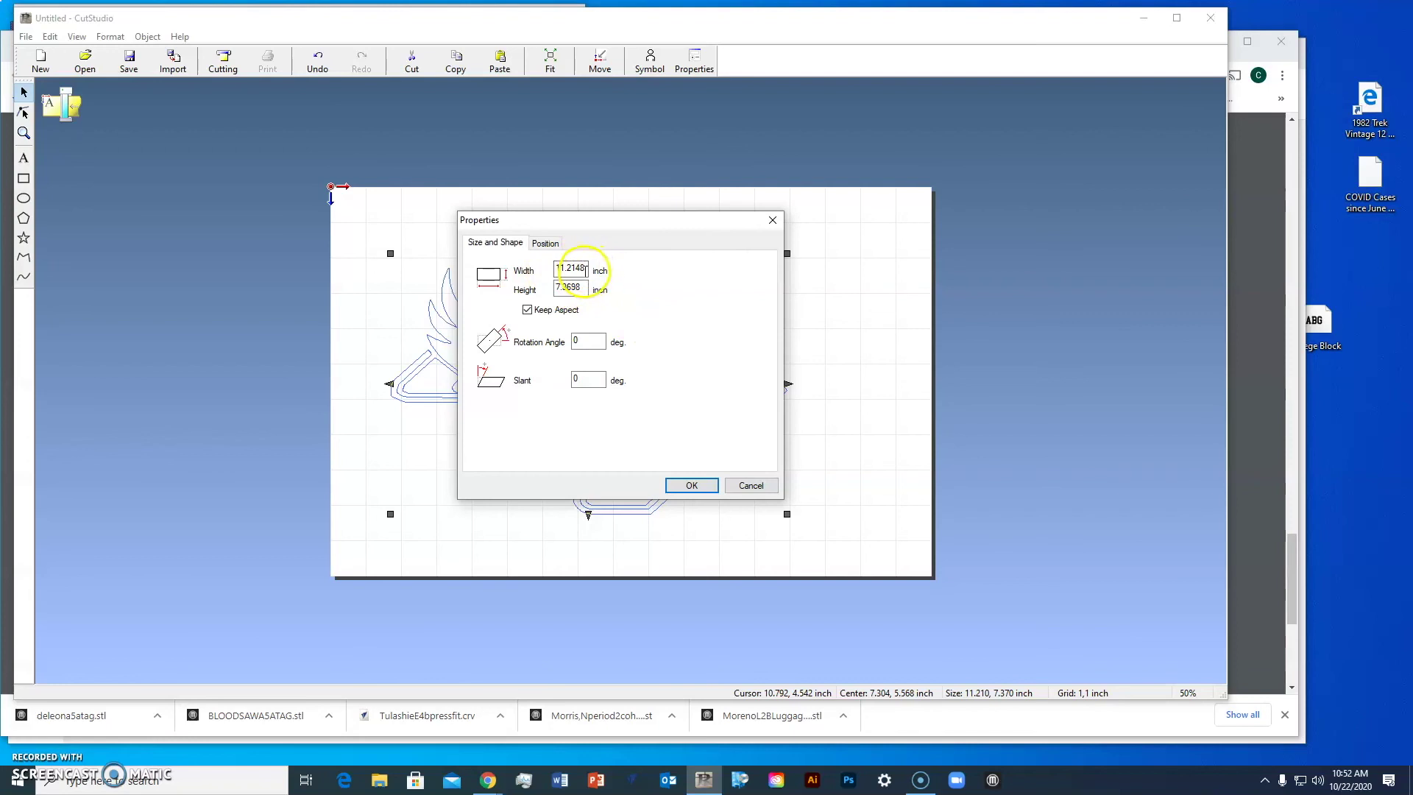
drag(586, 270, 554, 269)
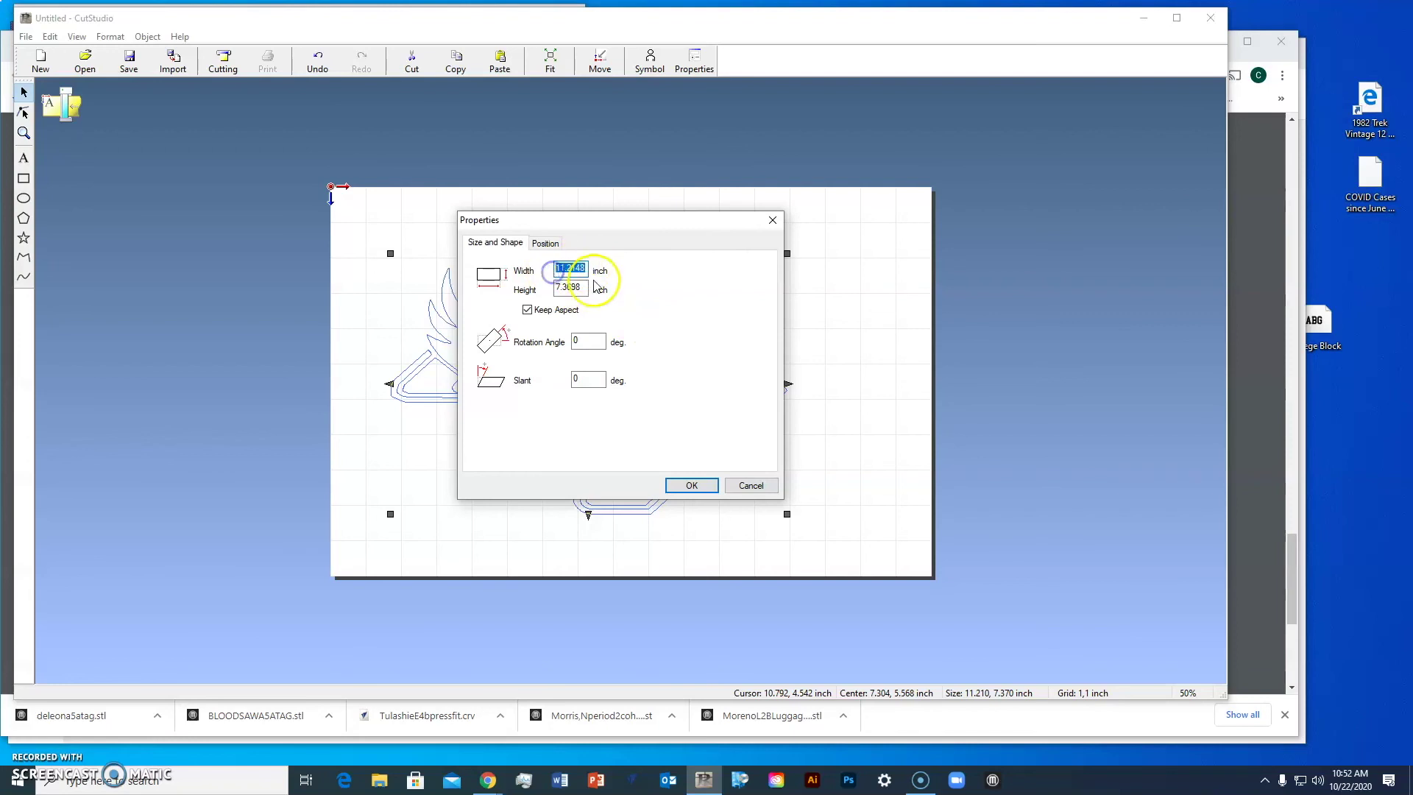
text(10.5)
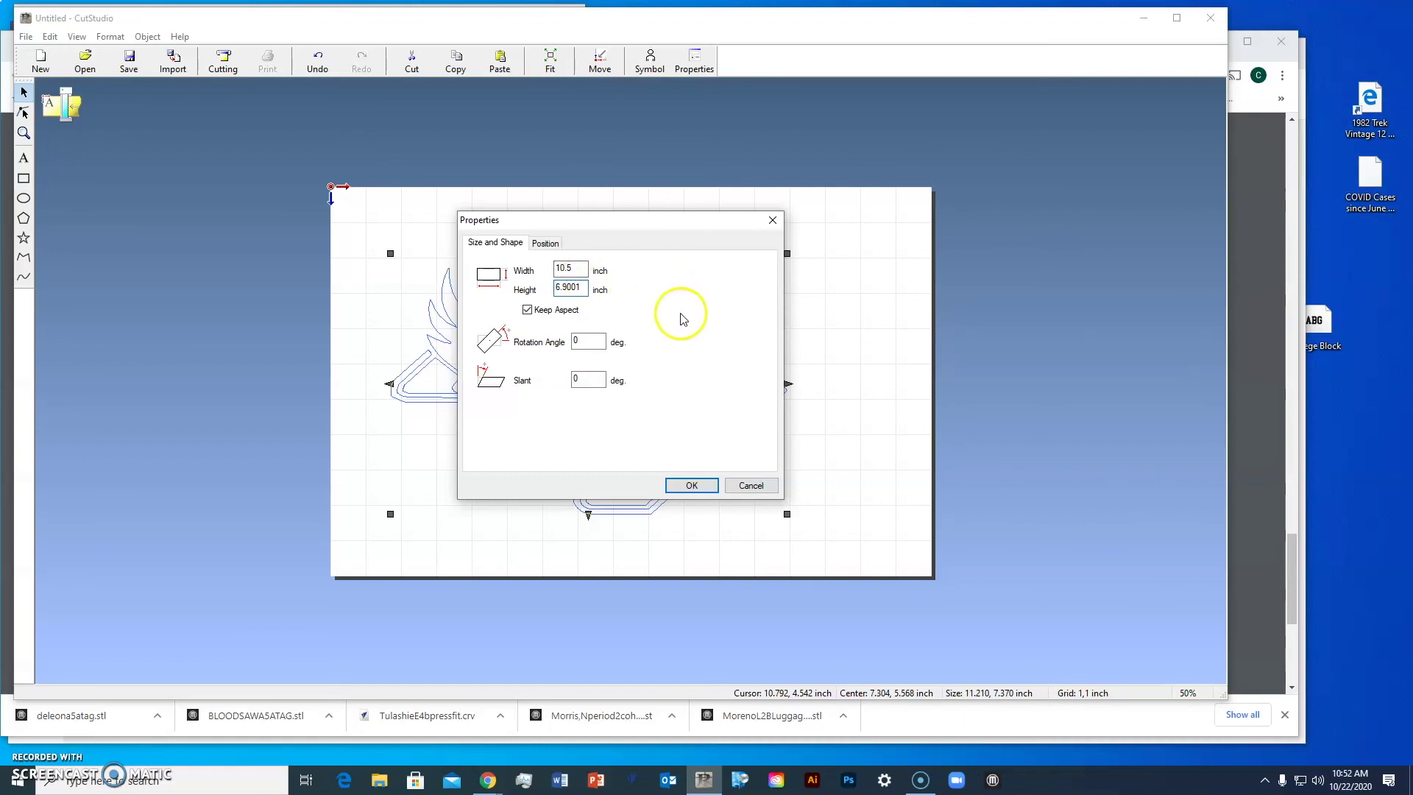
click(693, 494)
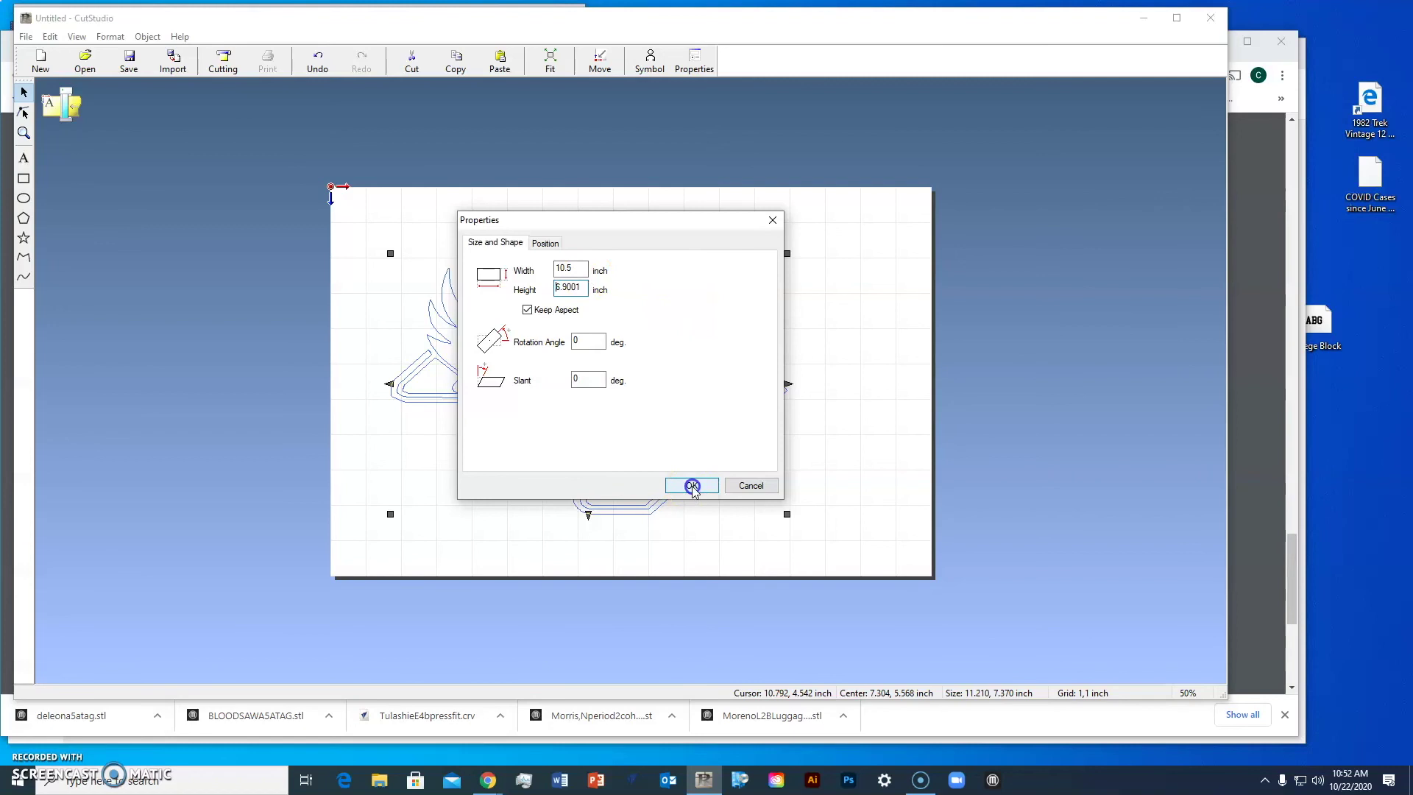
drag(630, 380, 665, 375)
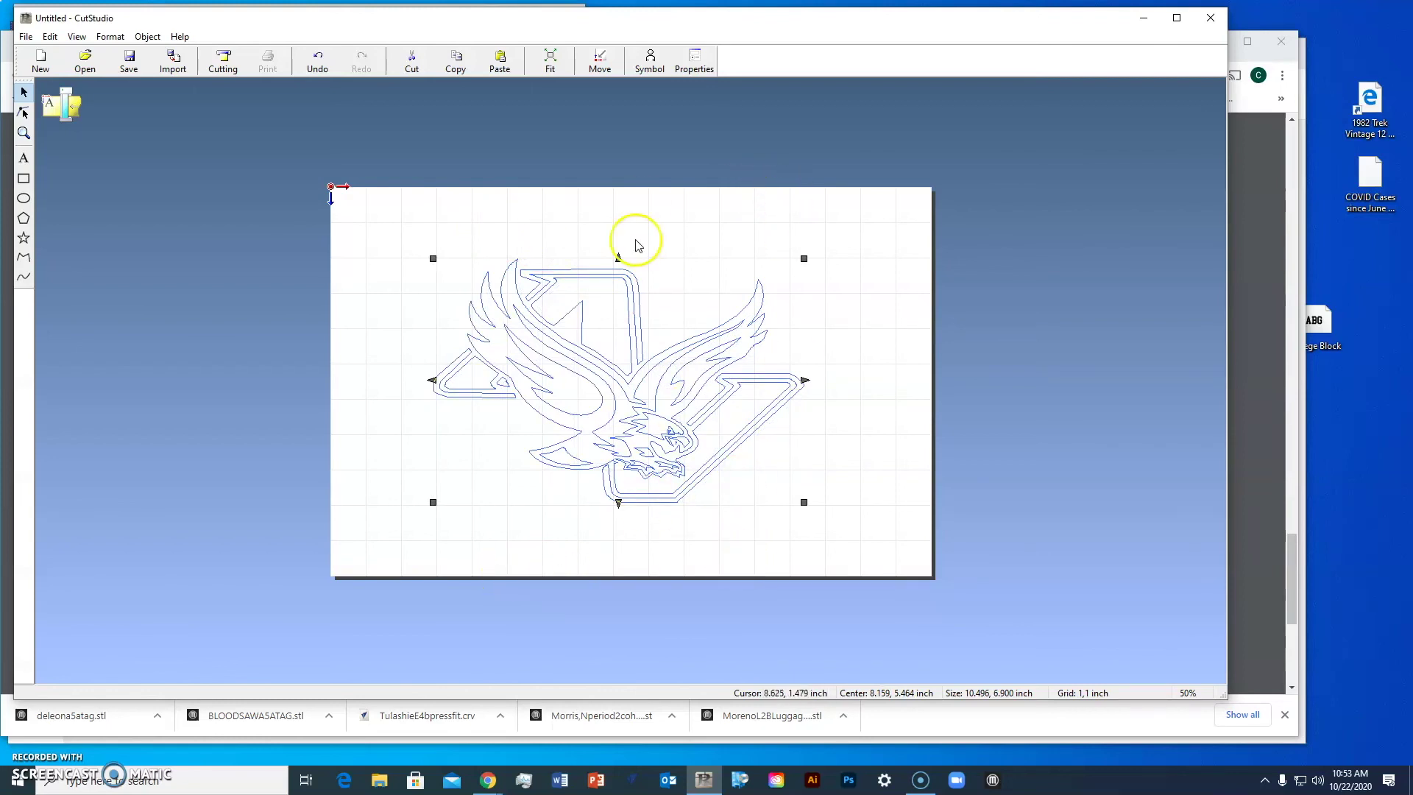
- Add the text APPLE VALLEY above the eagle
click(23, 157)
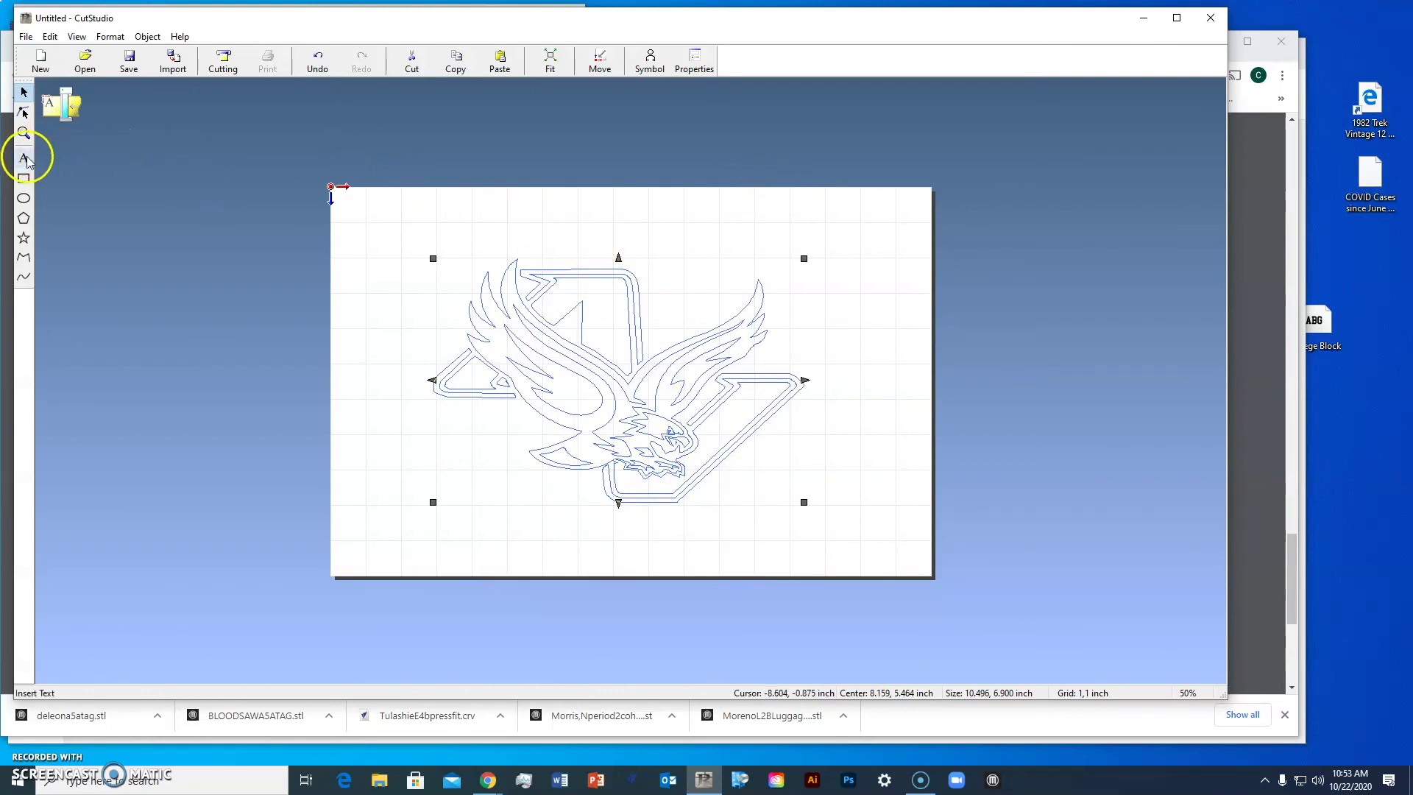
click(486, 221)
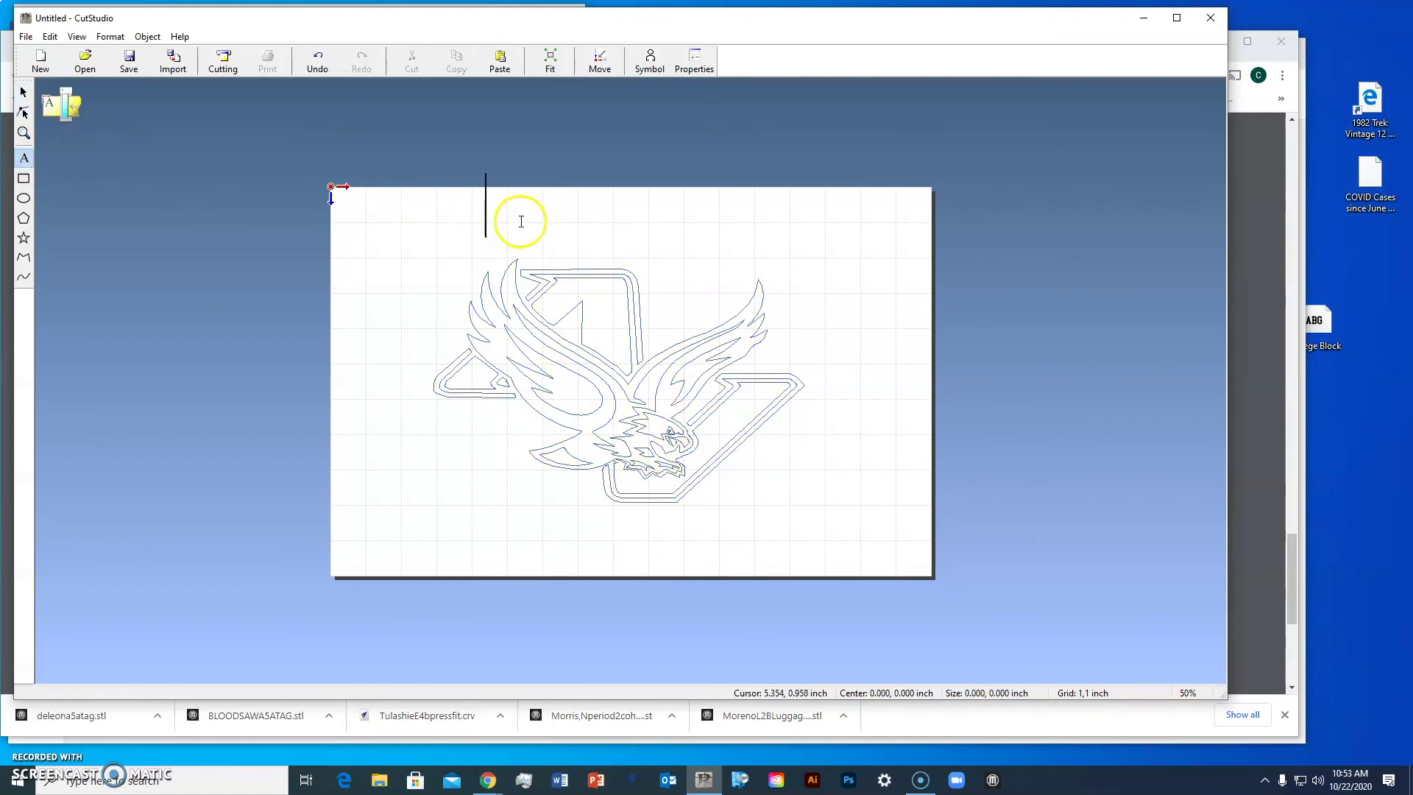
text(APPLE)
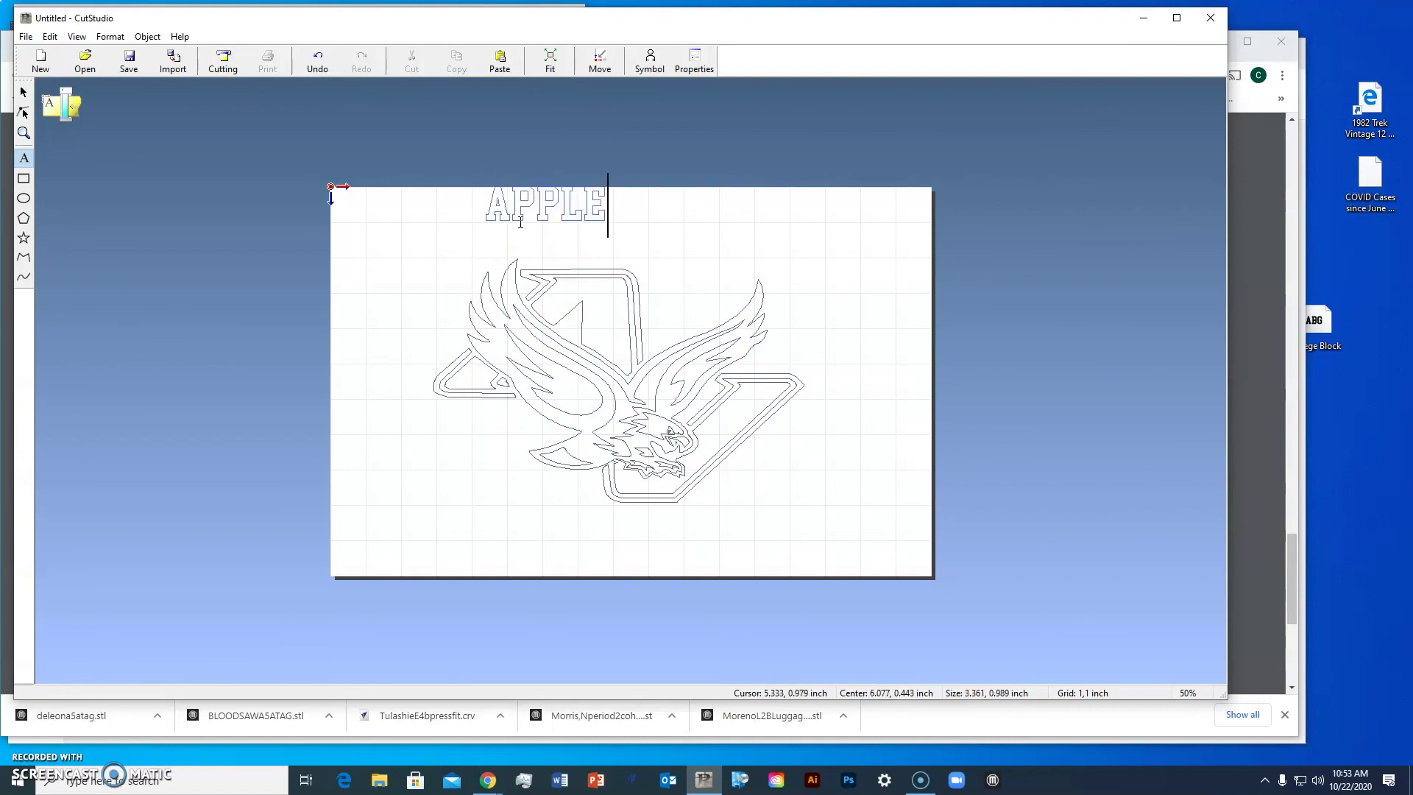
text( VALLEY)
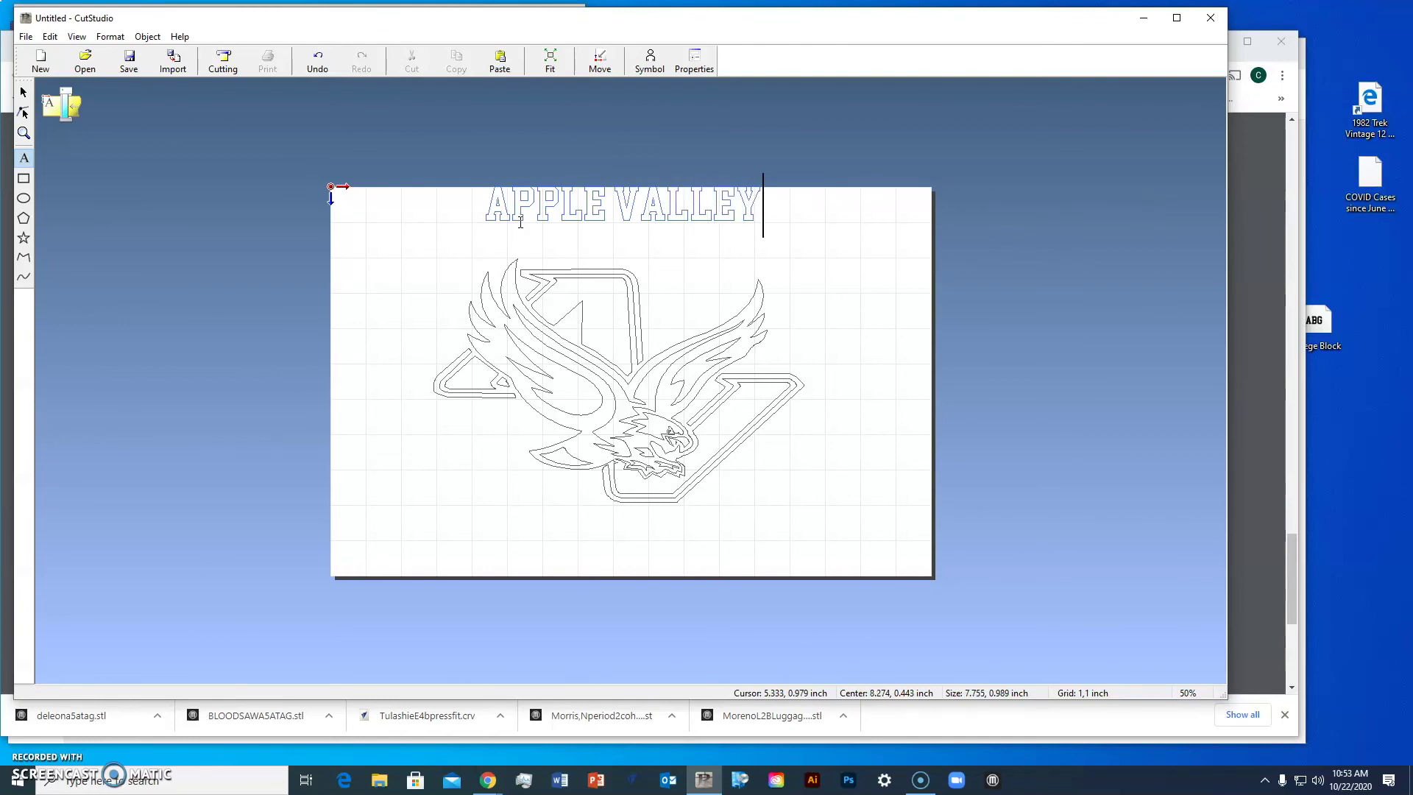
click(24, 92)
- Enlarge APPLE VALLEY to about 11.3 × 1.44 inches and position it just above the eagle
click(644, 219)
mouse_move(644, 219)
mouse_down()
mouse_move(669, 205)
mouse_move(667, 228)
mouse_up()
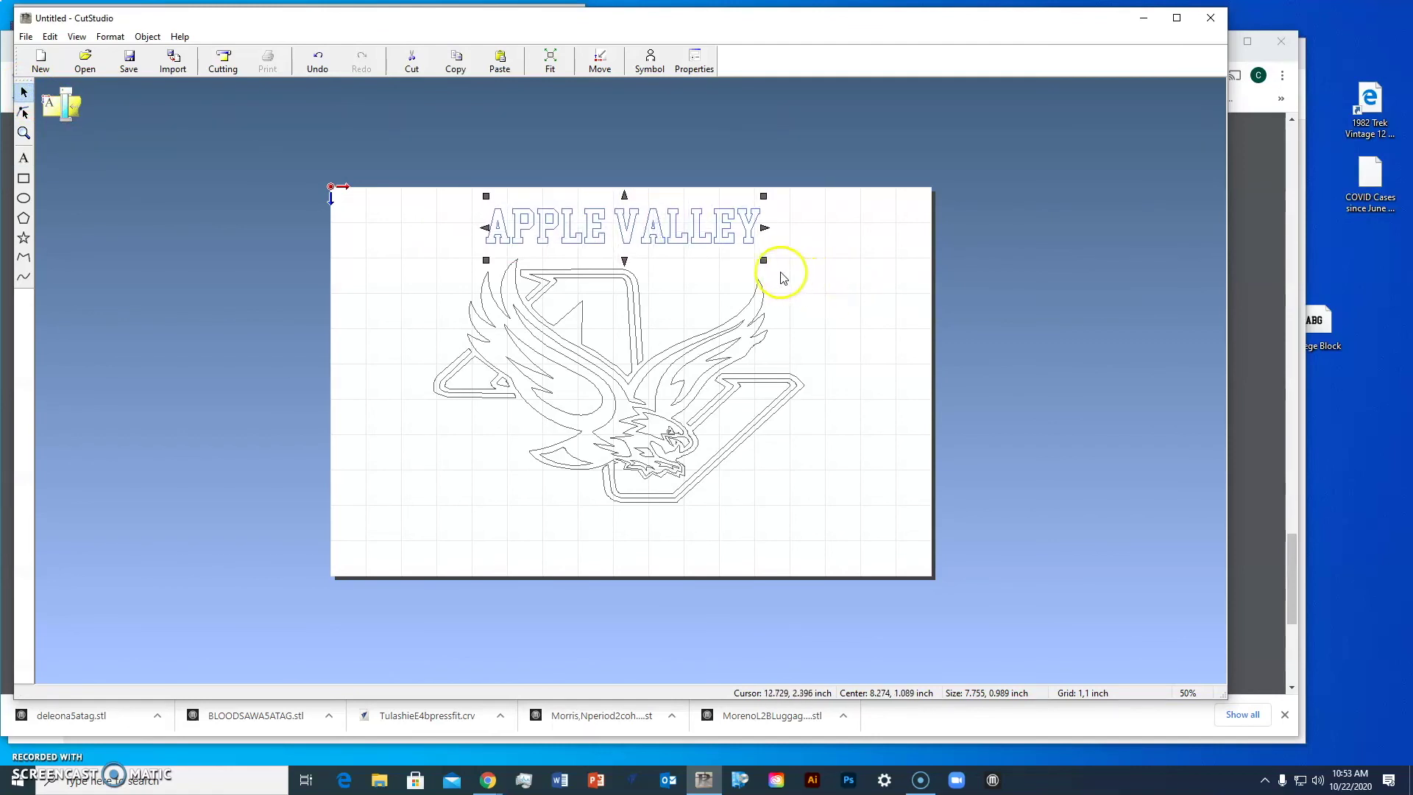
drag(763, 262, 832, 282)
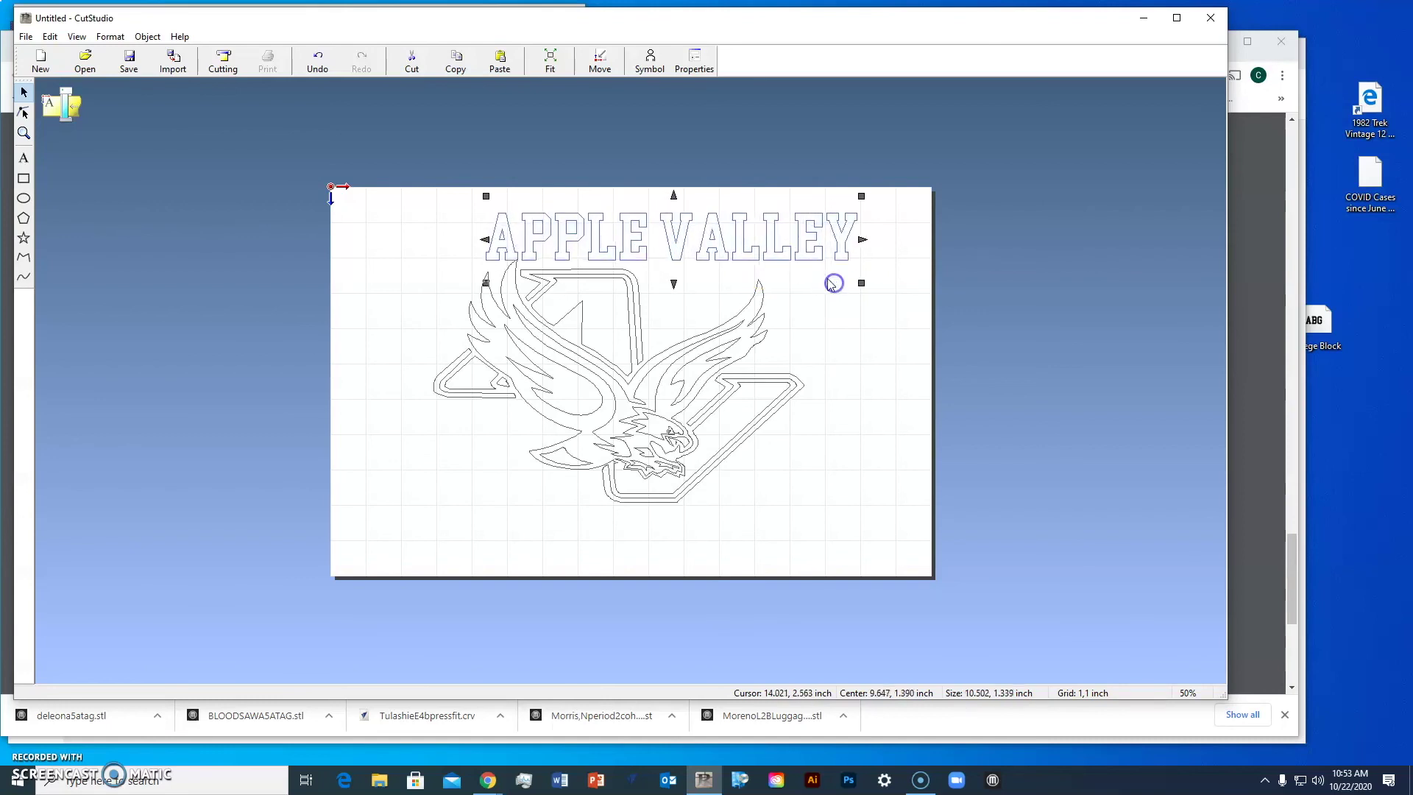
click(786, 230)
drag(776, 241, 720, 241)
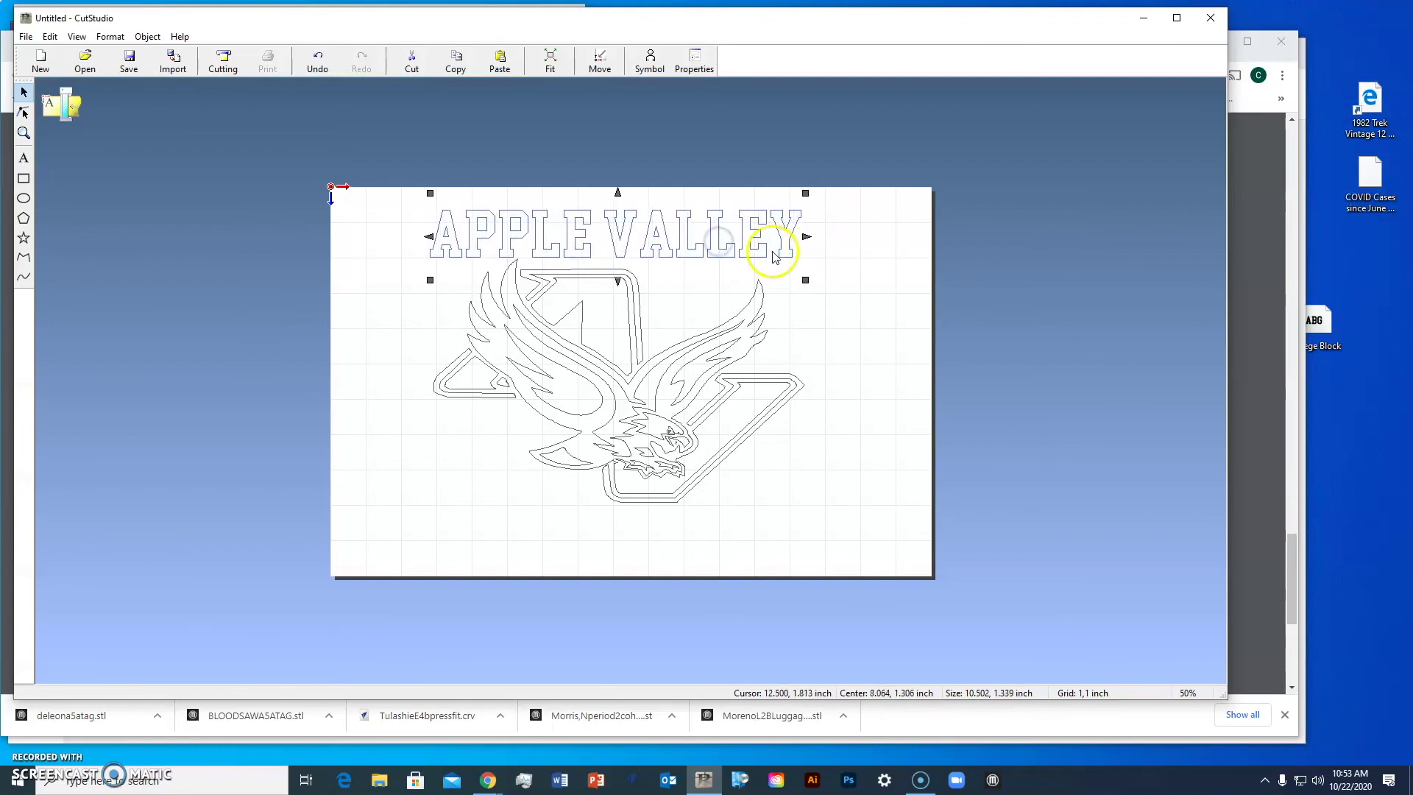
drag(805, 280, 824, 287)
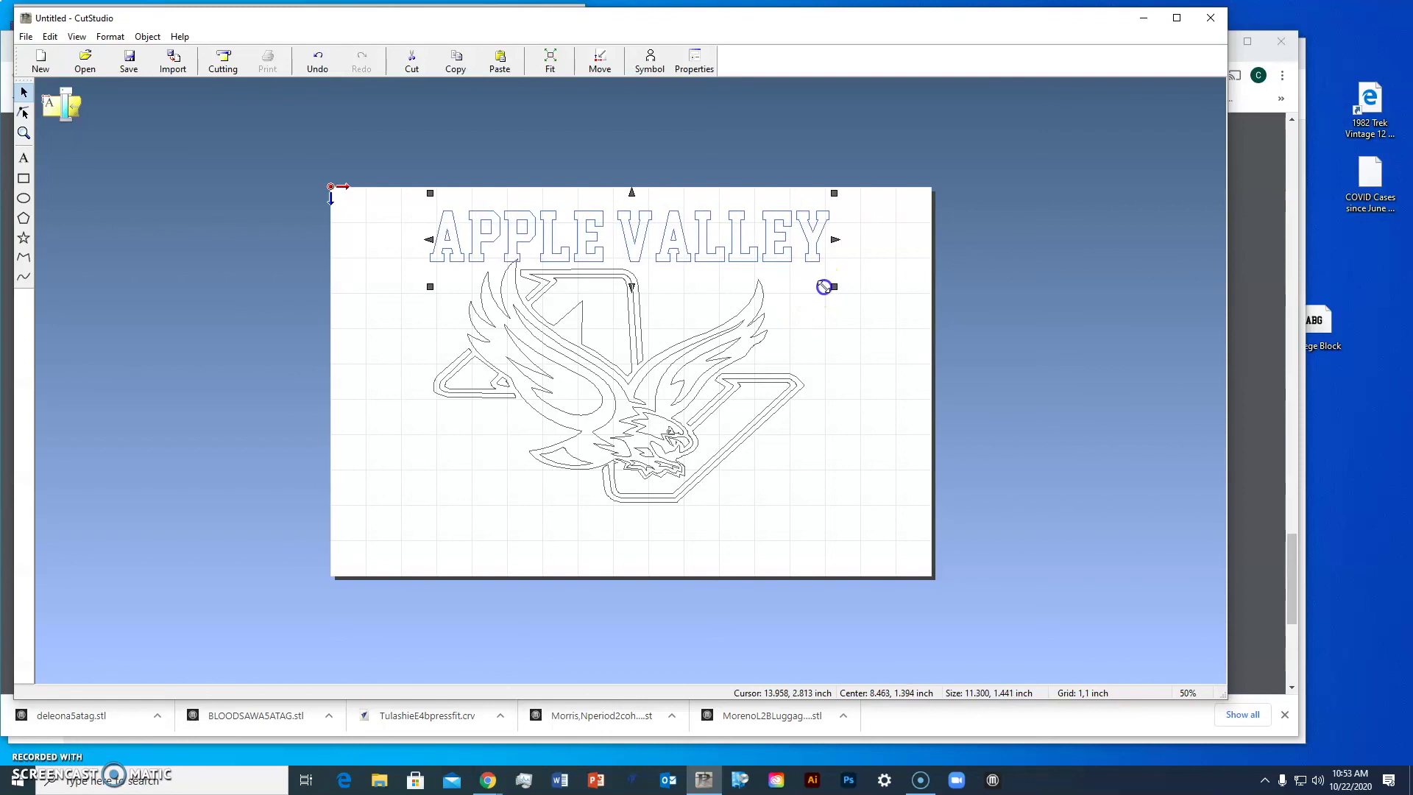
drag(736, 228, 736, 218)
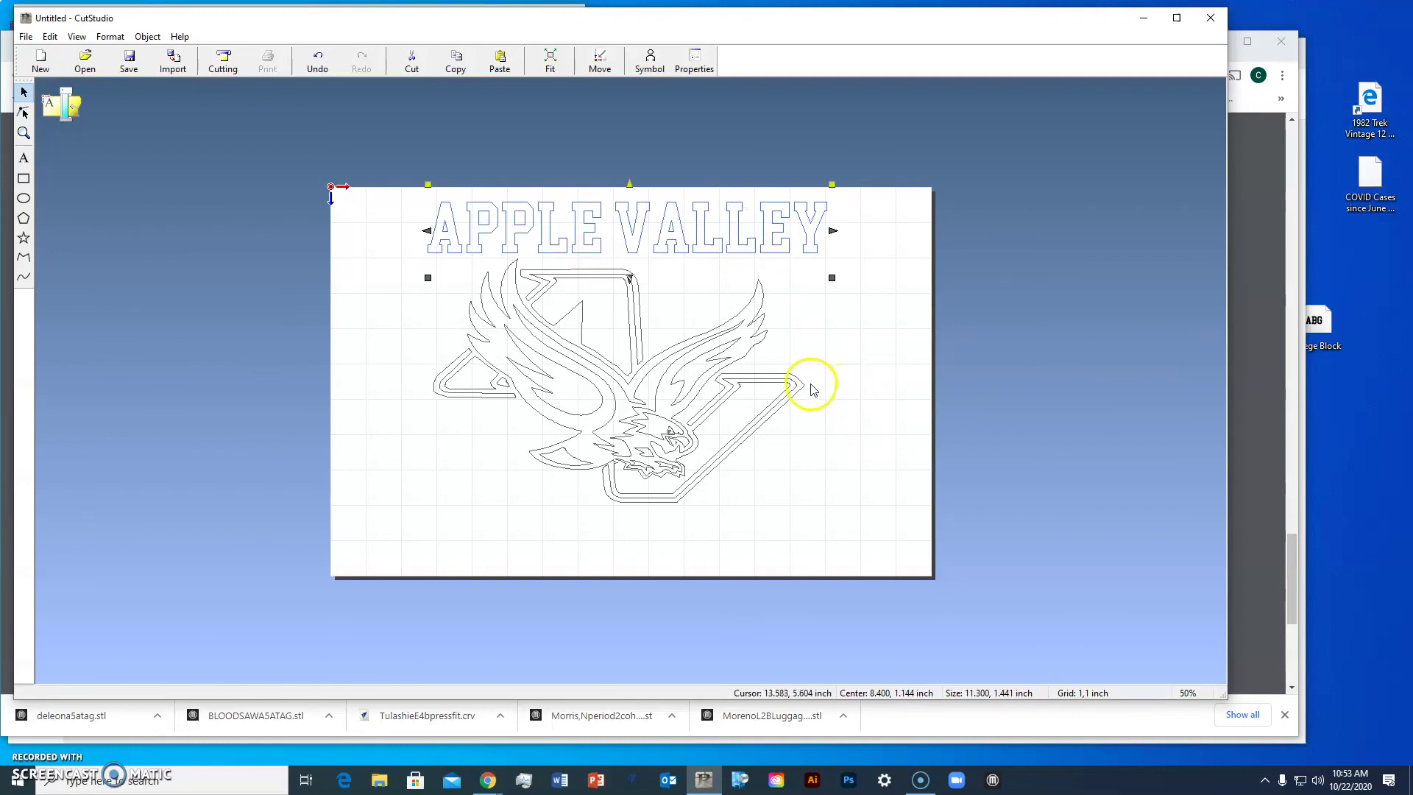
drag(590, 231, 589, 232)
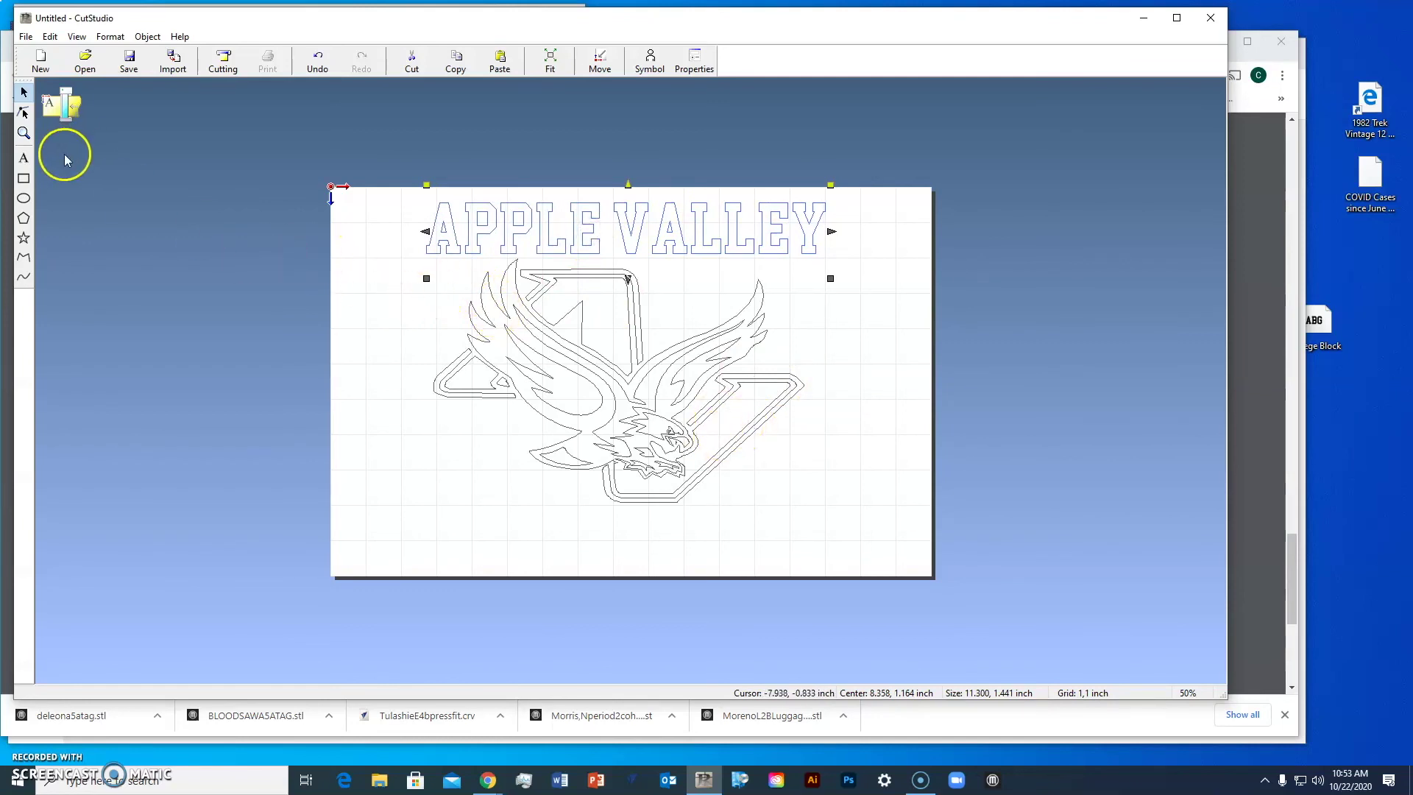
- Add the word EAGLES and centre it beneath the eagle outline
click(23, 157)
click(481, 528)
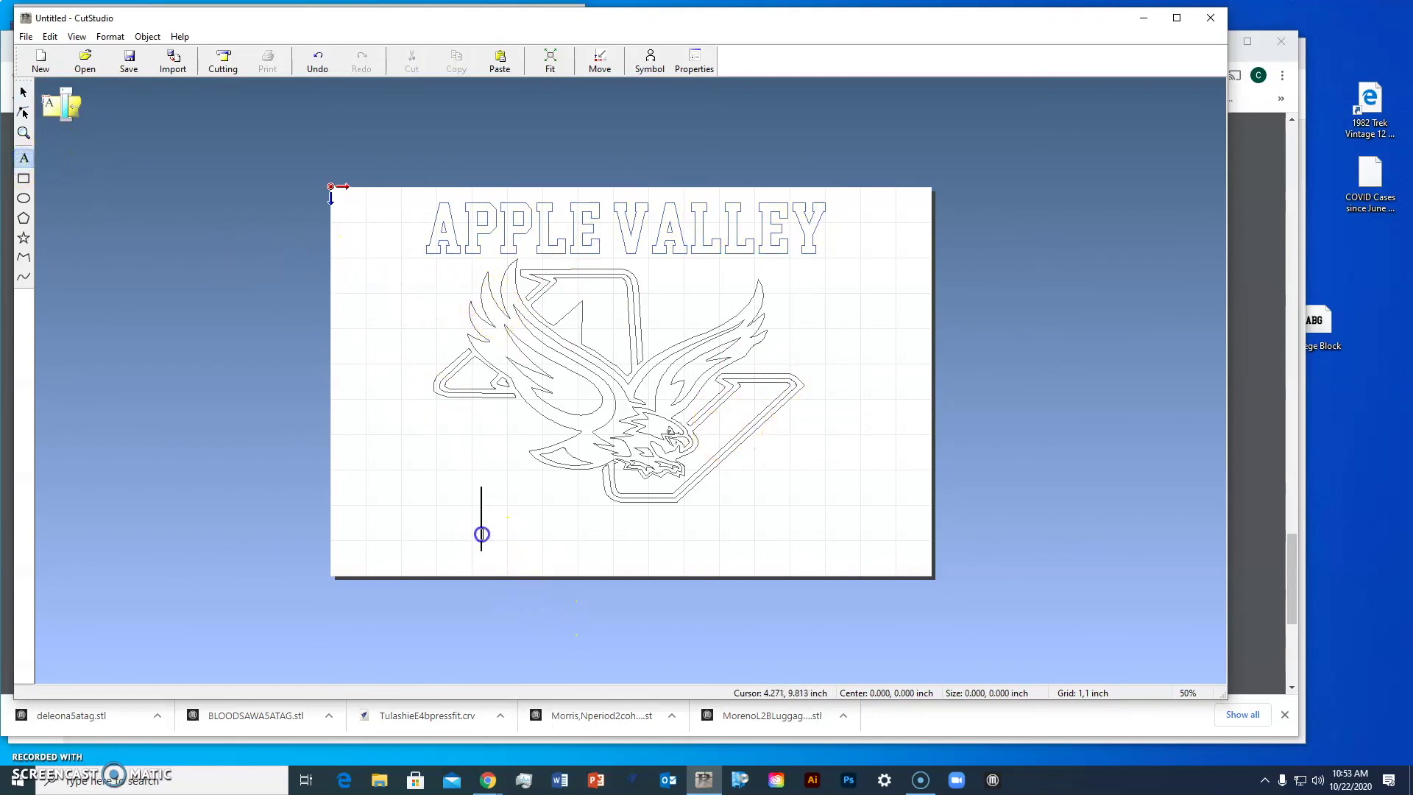
text(EAGLES)
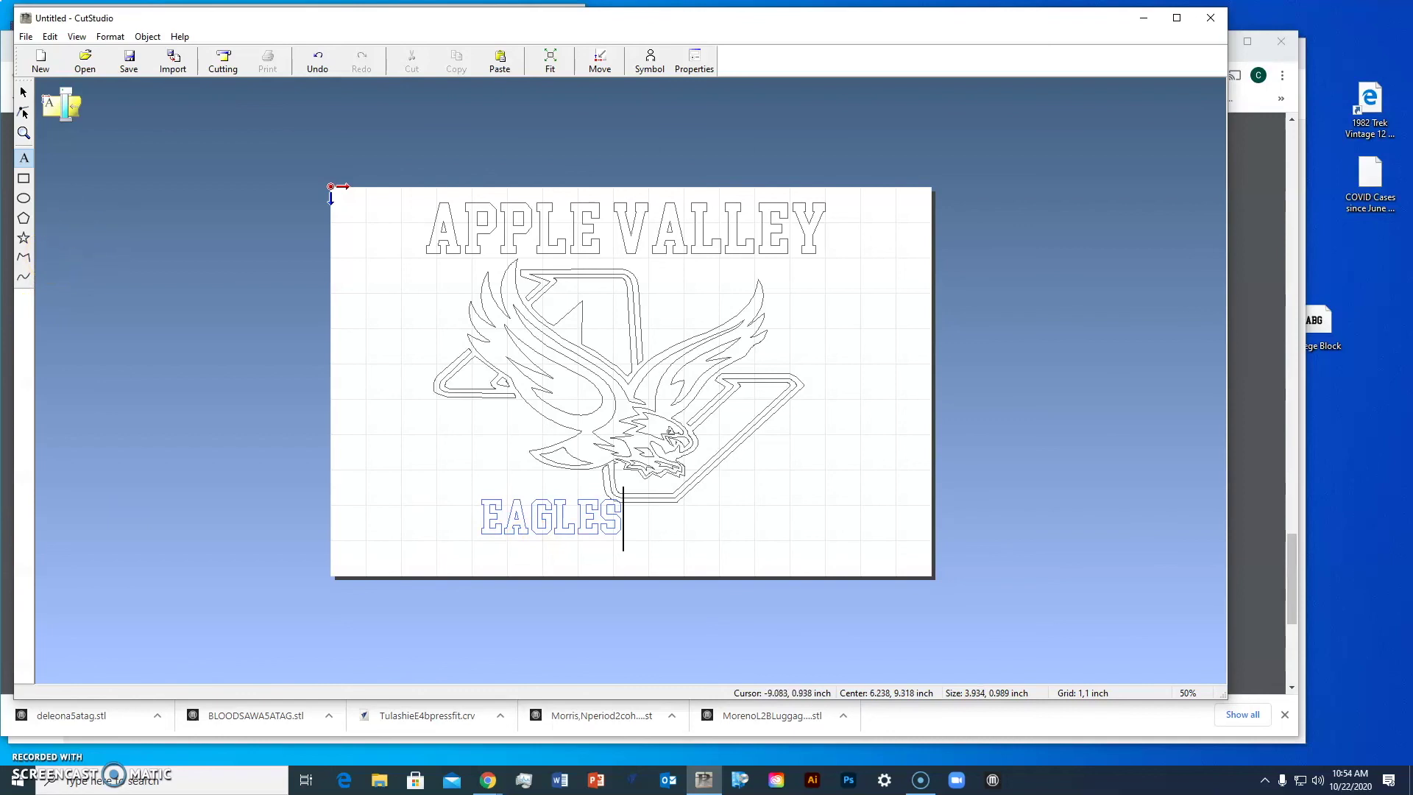
click(22, 89)
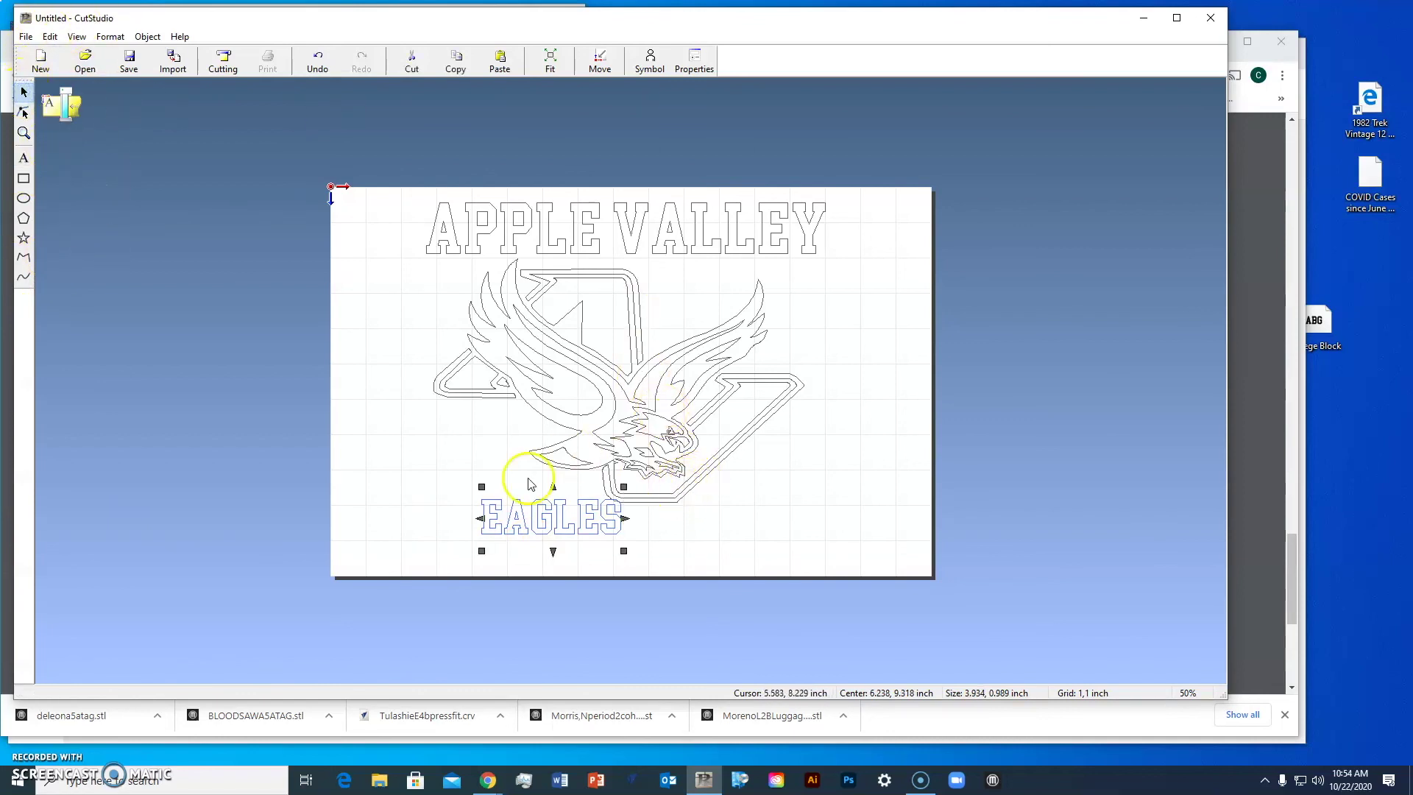
drag(559, 524, 736, 592)
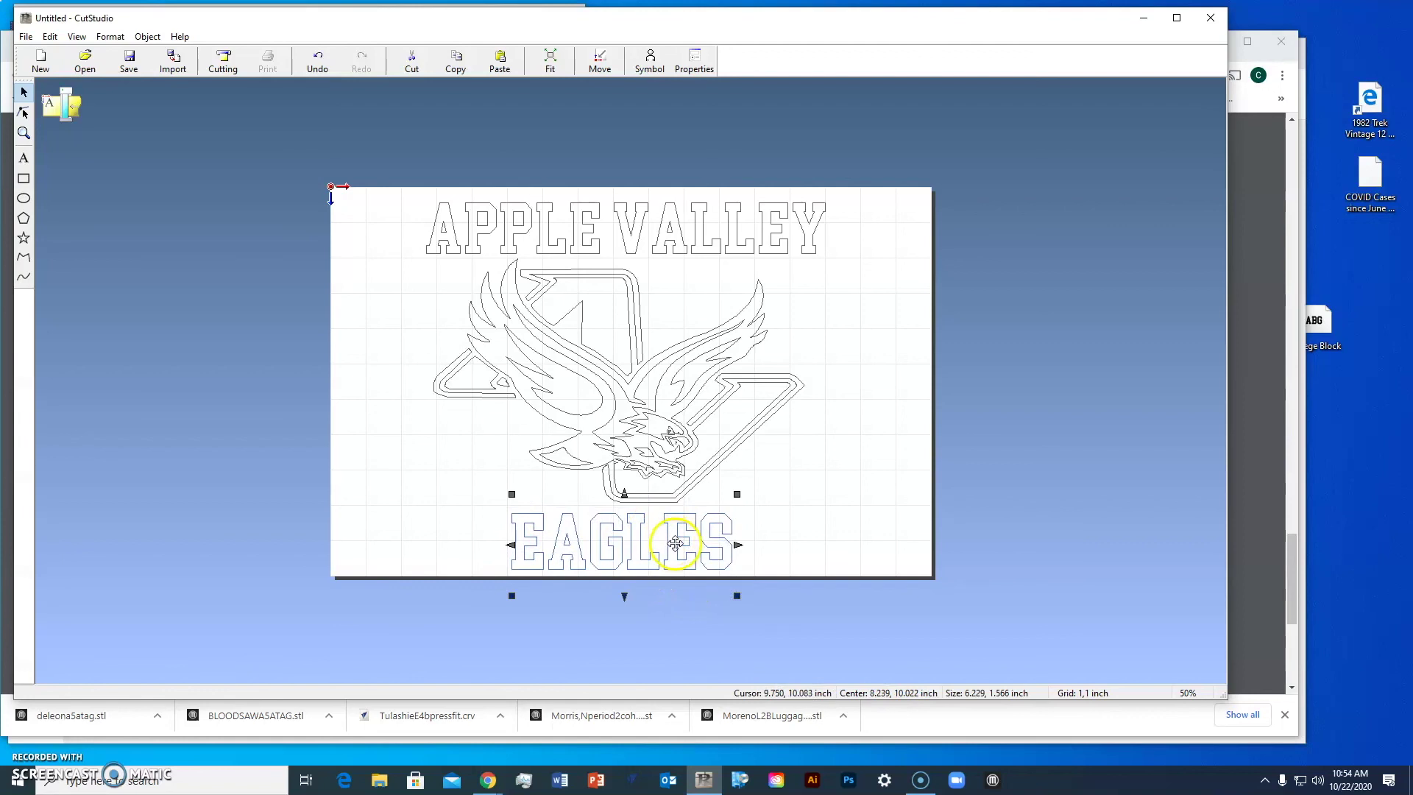
drag(676, 543, 671, 540)
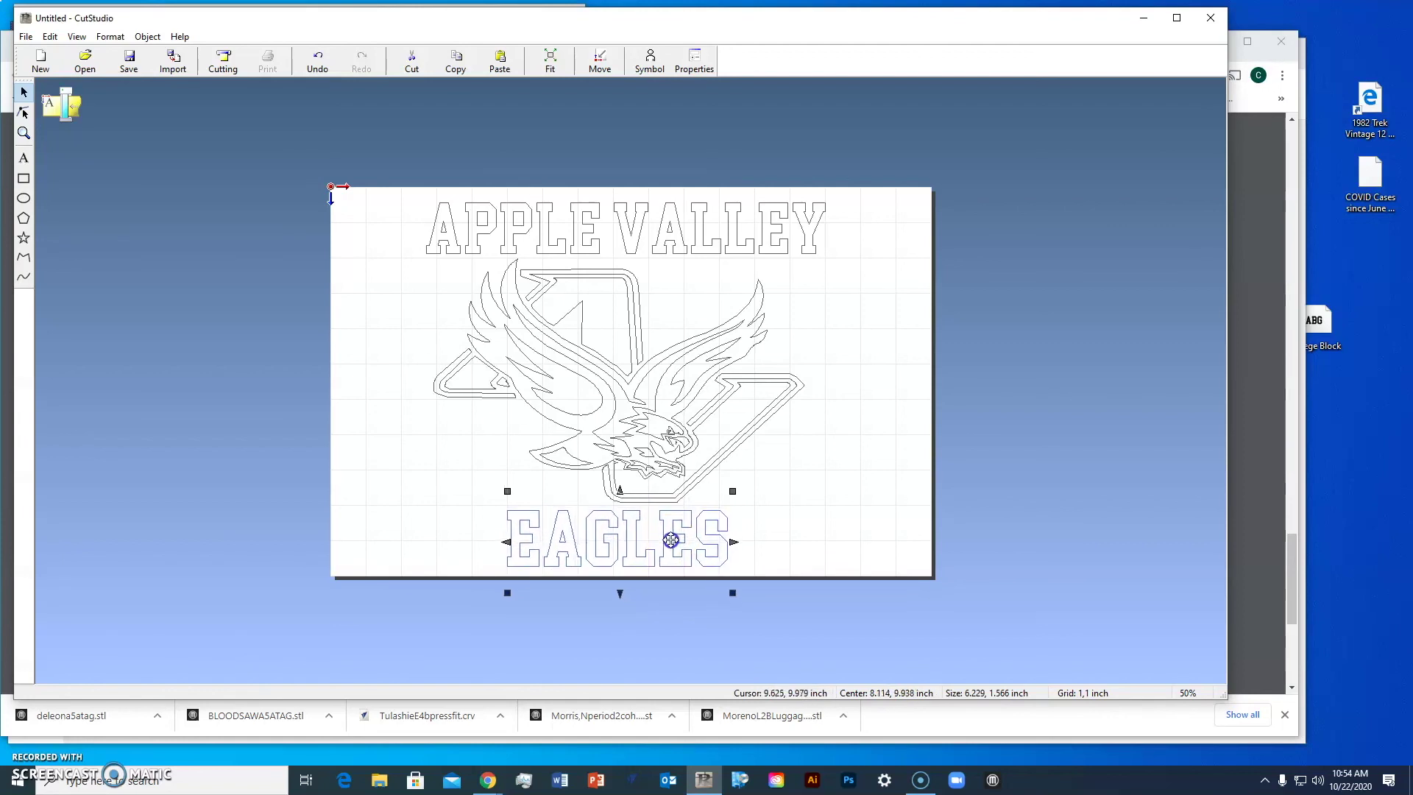
drag(671, 540, 671, 538)
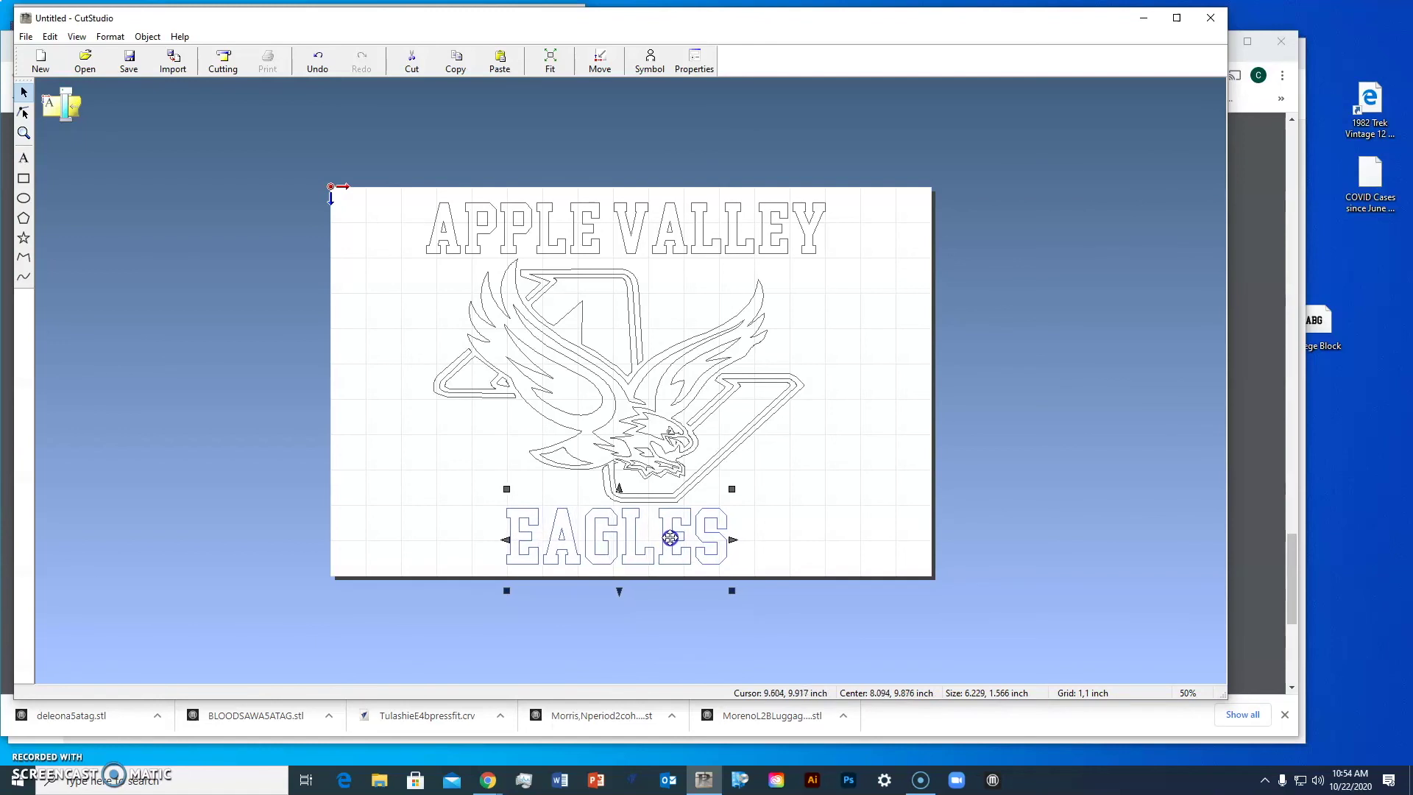
click(809, 491)
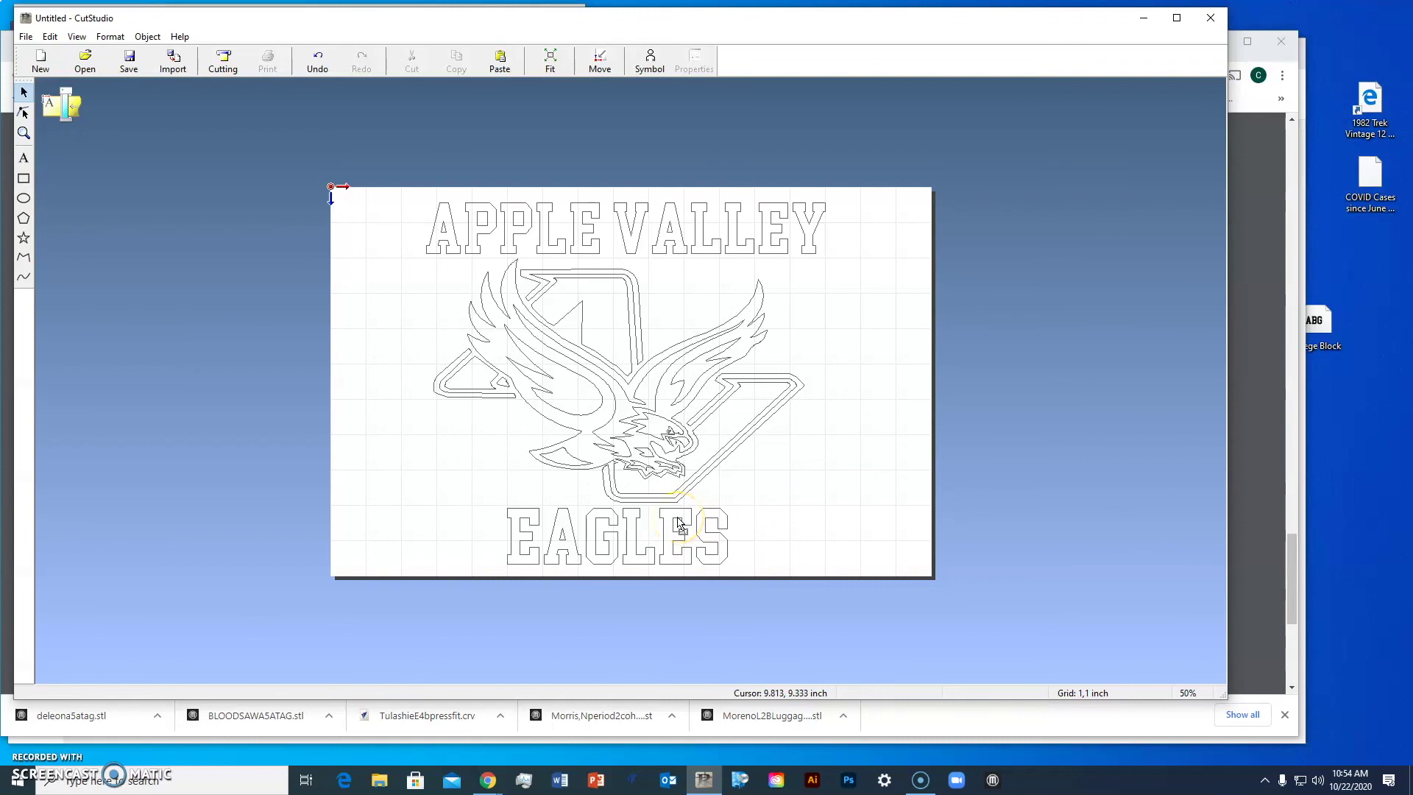
- Select the eagle outline, APPLE VALLEY and EAGLES together, spanning about 11.3 × 10.2 inches
click(678, 522)
drag(389, 194, 892, 575)
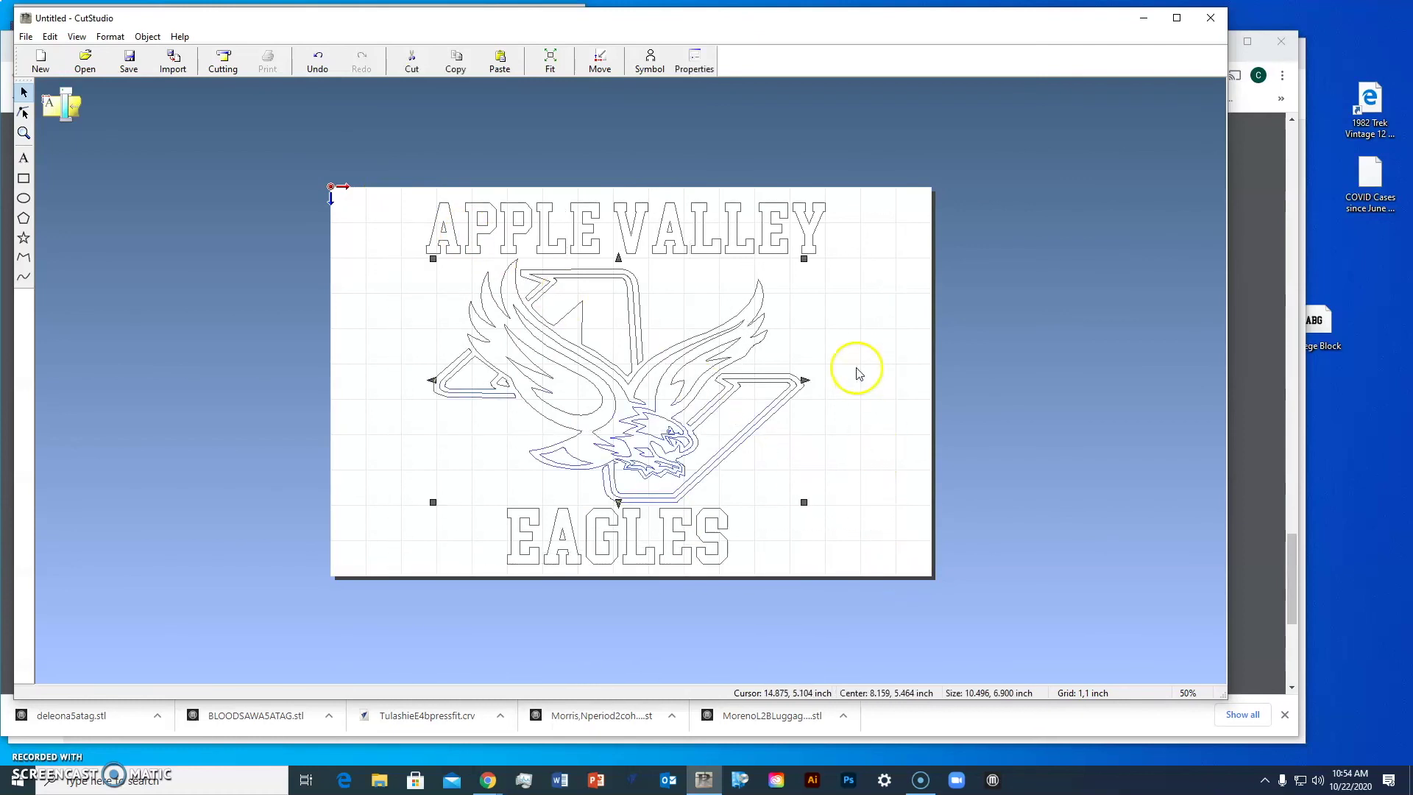
shift+click(732, 236)
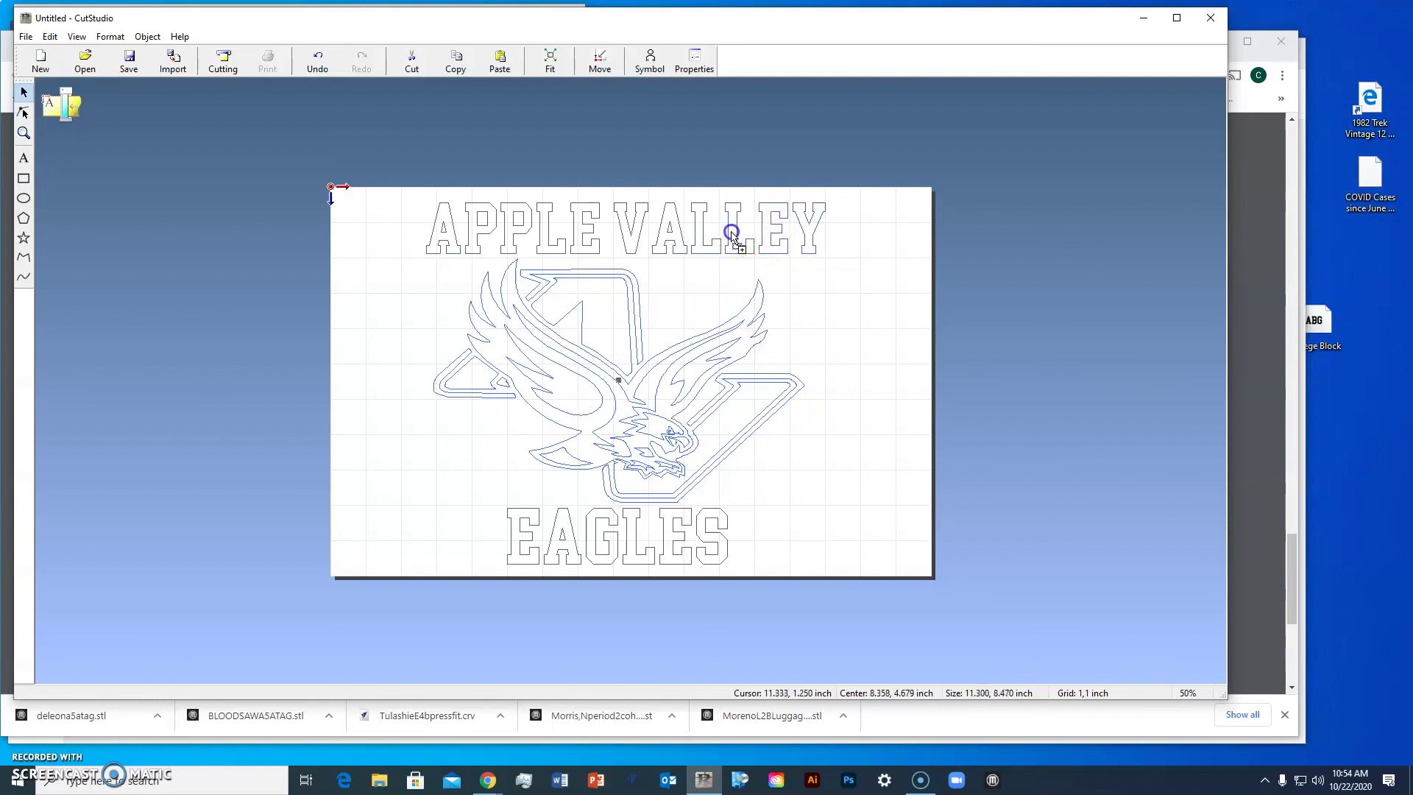
shift+click(701, 565)
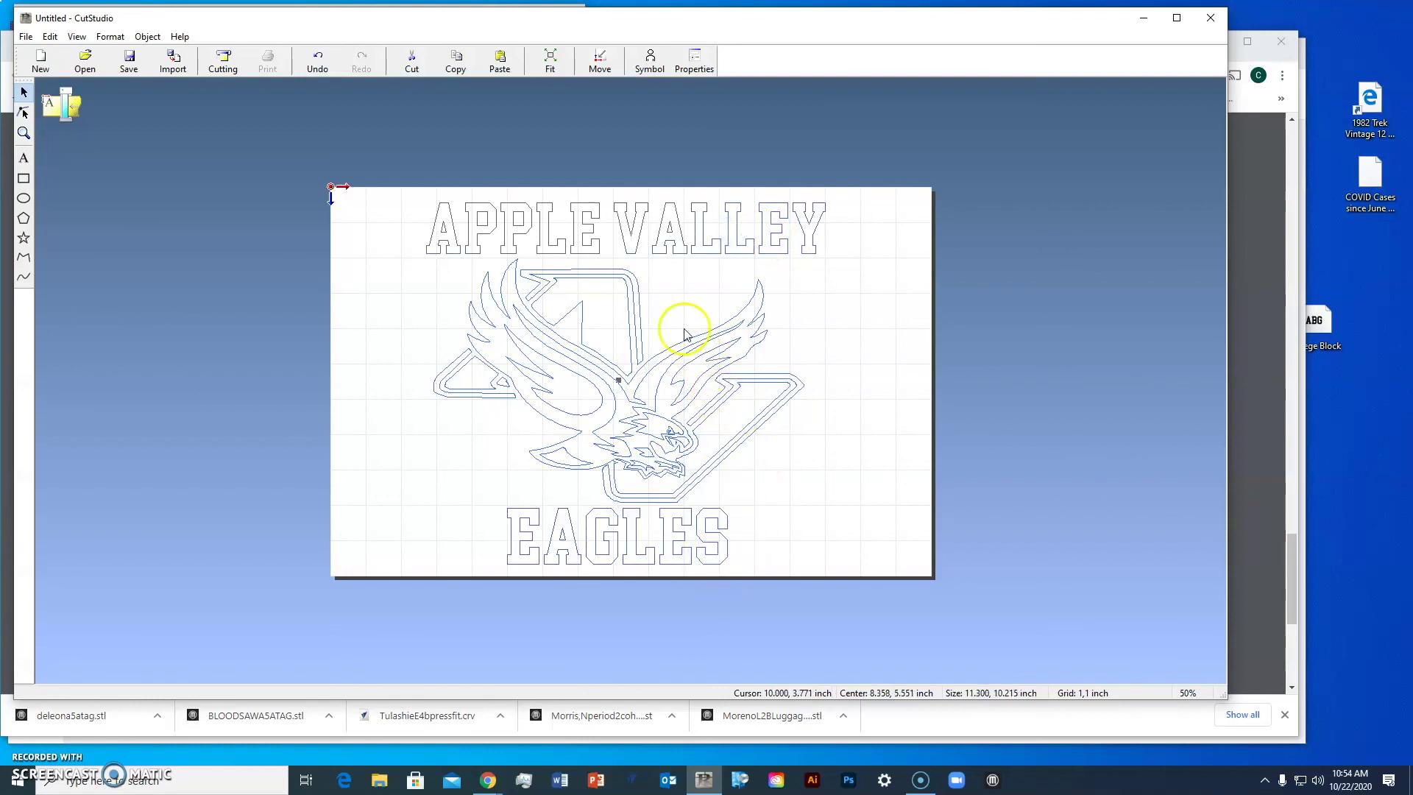
click(144, 43)
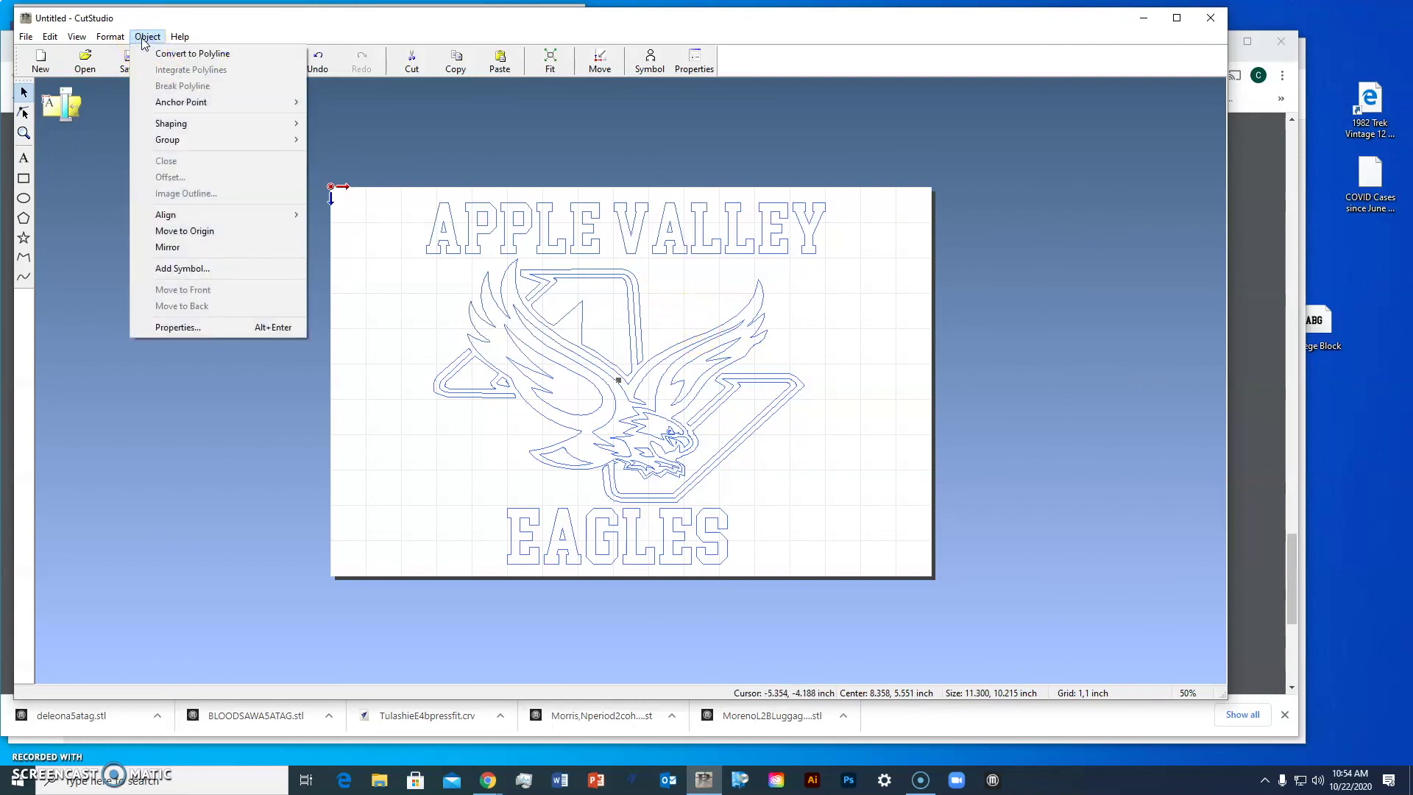
- Mirror the whole design horizontally, then re-centre APPLE VALLEY and nudge EAGLES slightly left
click(188, 249)
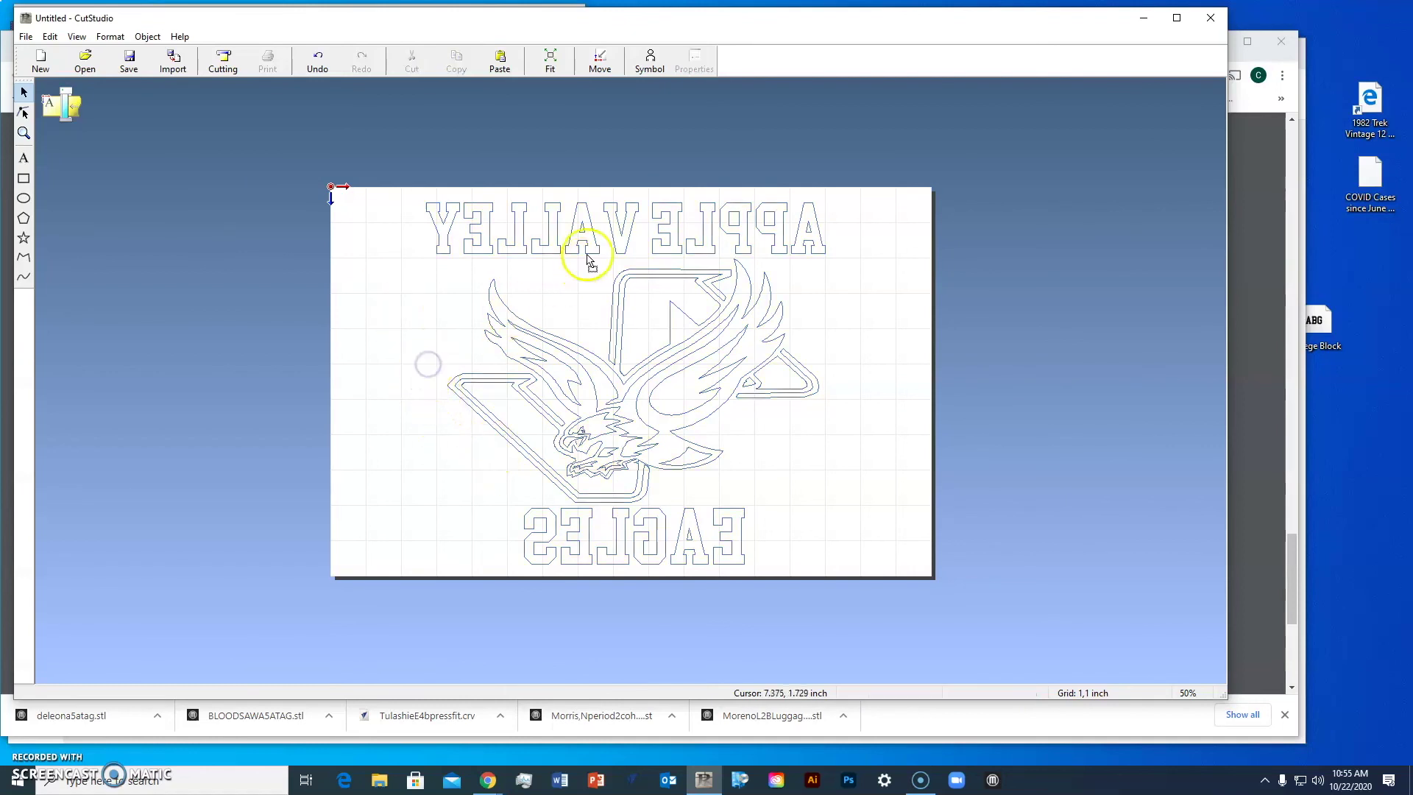
click(613, 229)
drag(614, 229, 614, 230)
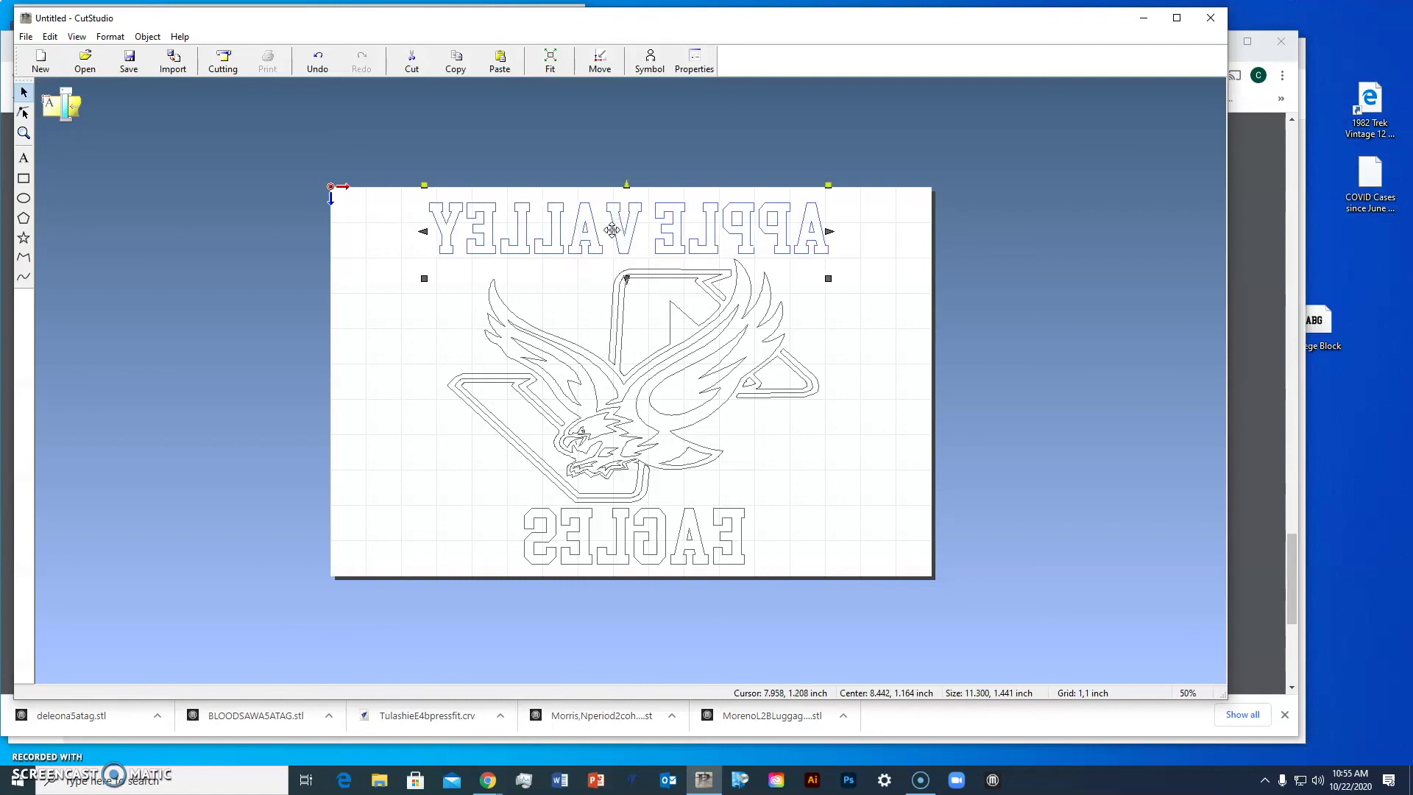
click(605, 537)
click(688, 537)
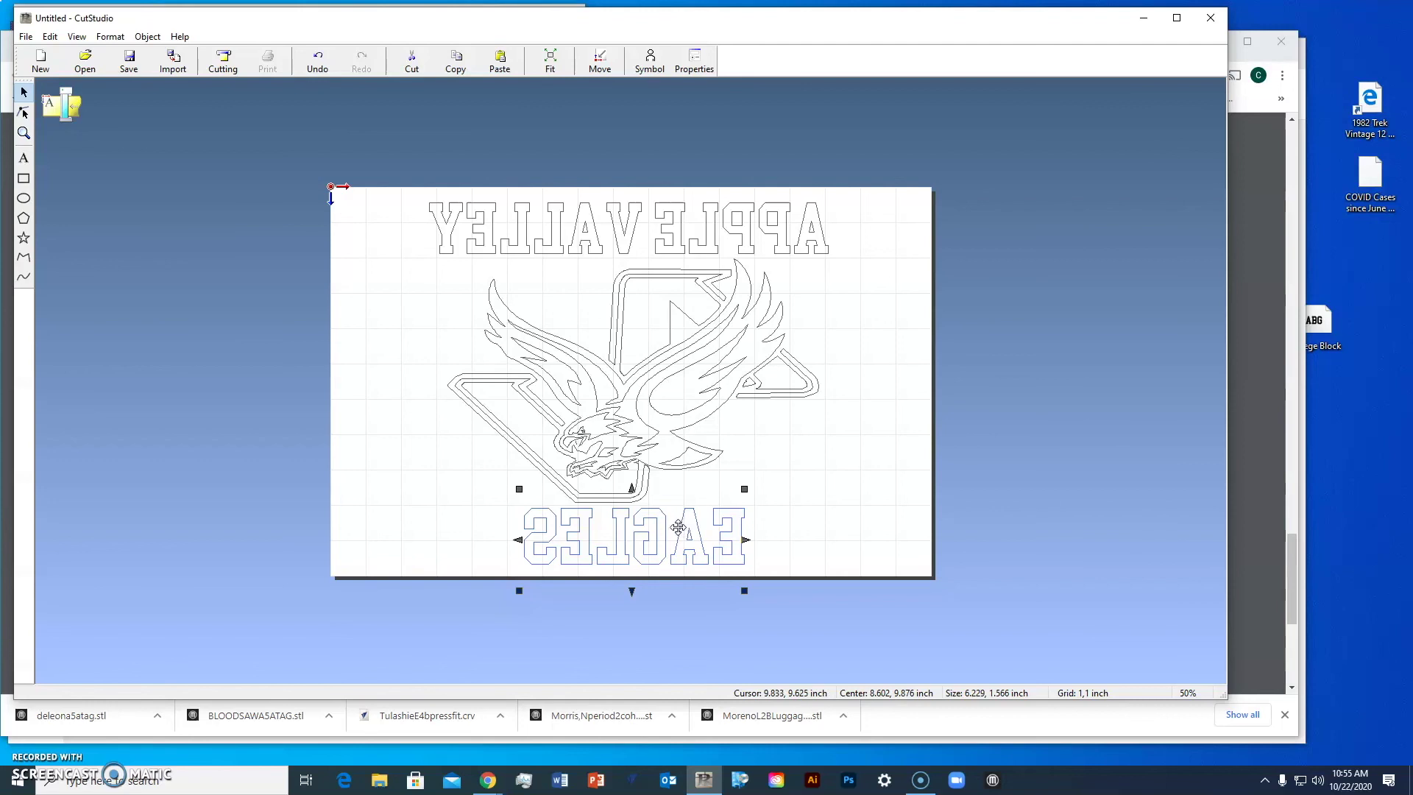
key(Left)
key(Left)
key(Left)
key(Left)
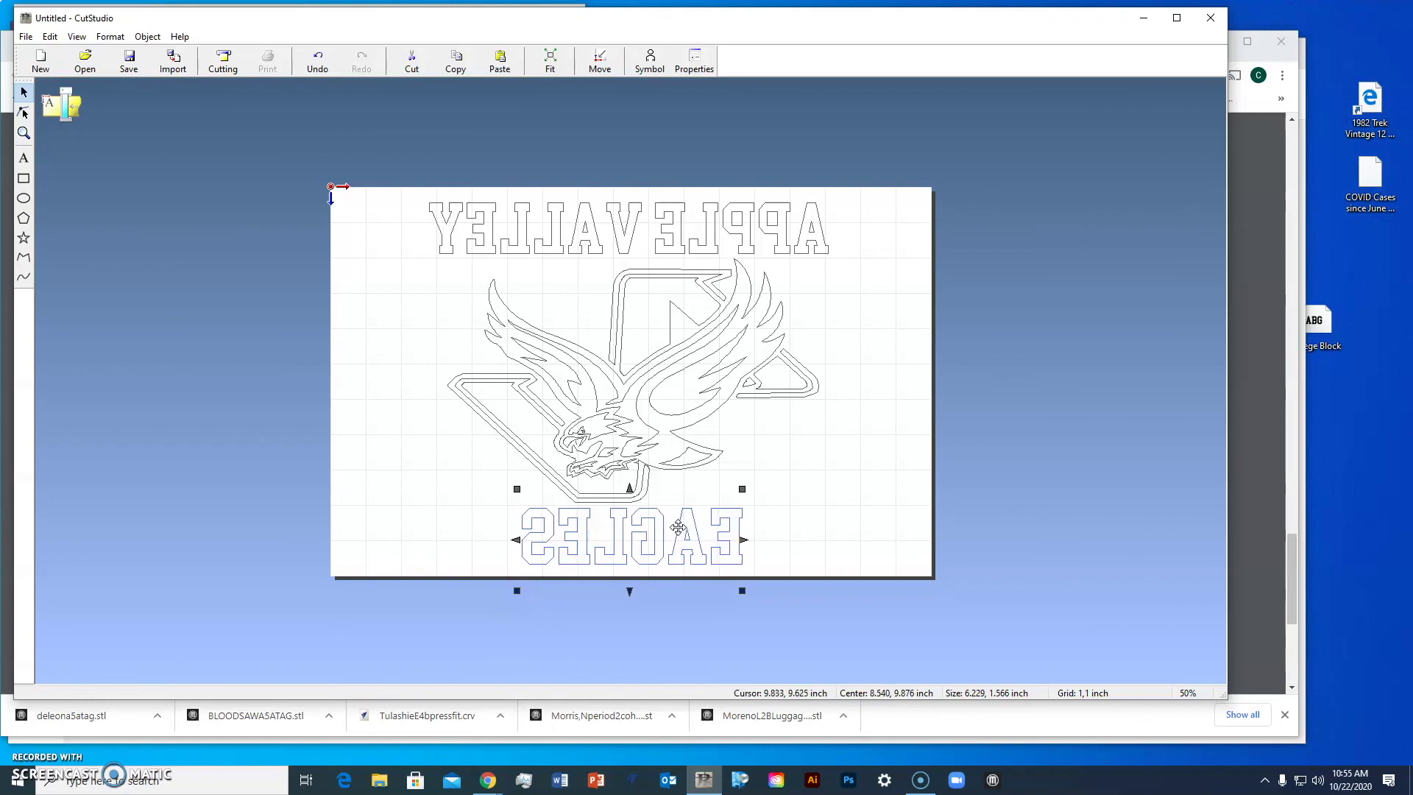
click(354, 422)
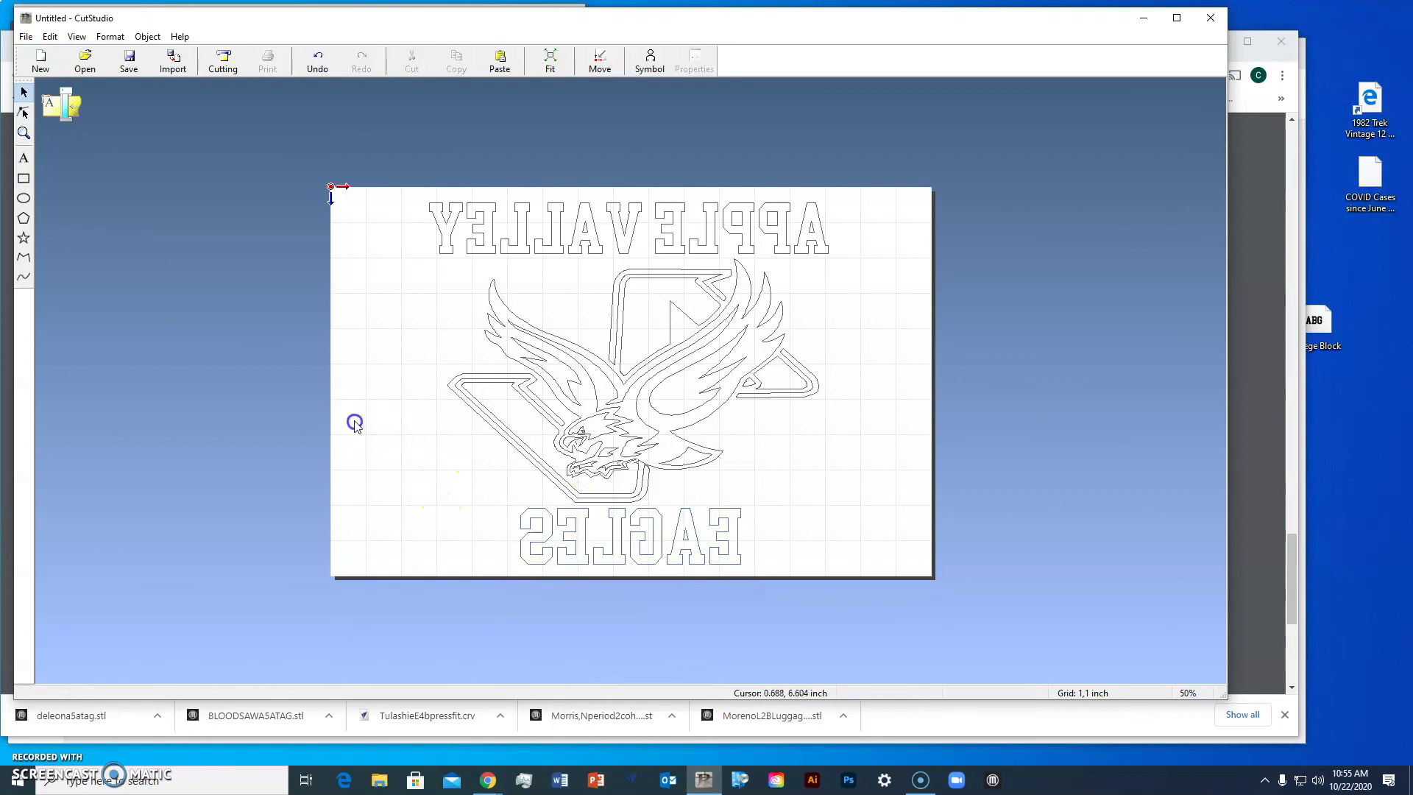
click(25, 37)
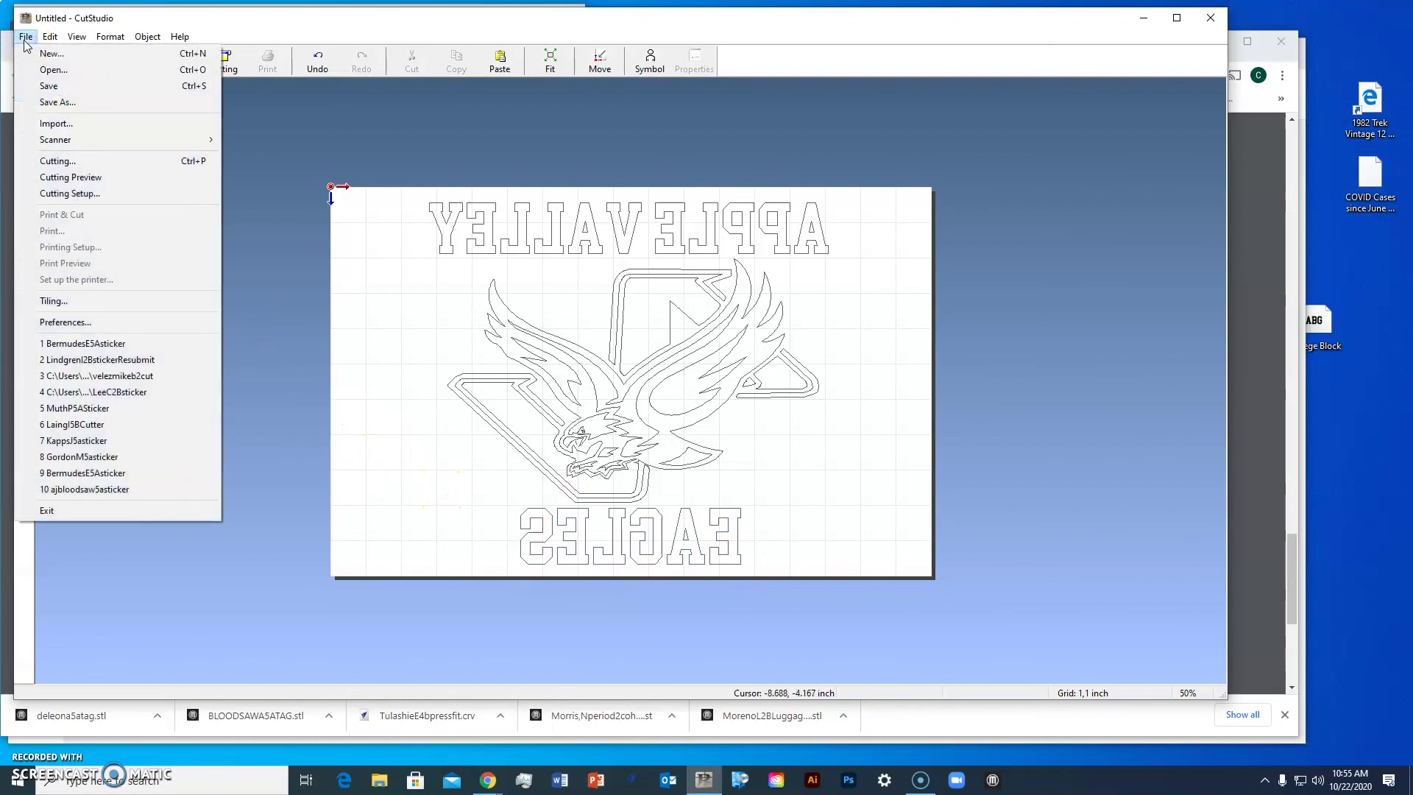
- Enter a HeatPress file name for the .cst document and choose the Desktop as its location
click(48, 85)
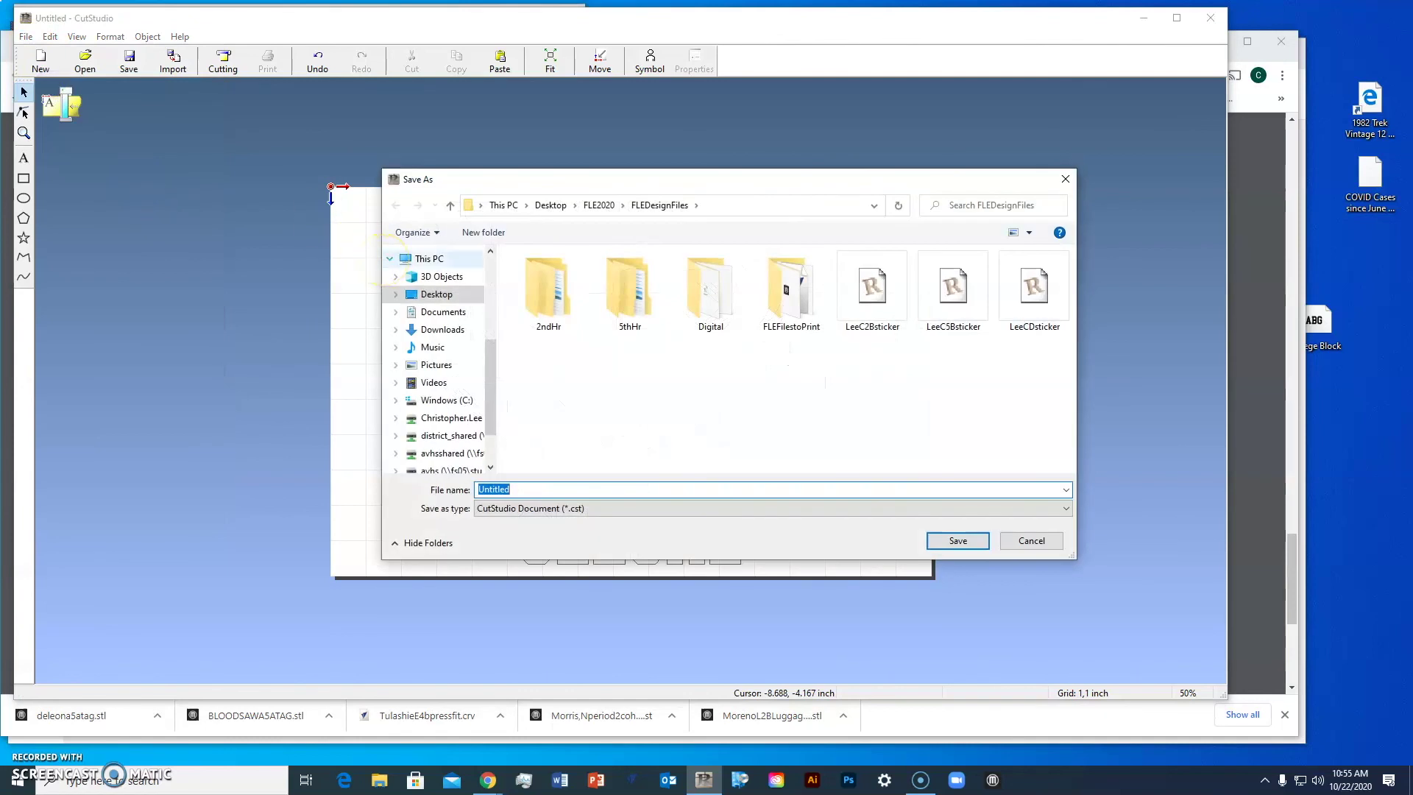
text(LeeC)
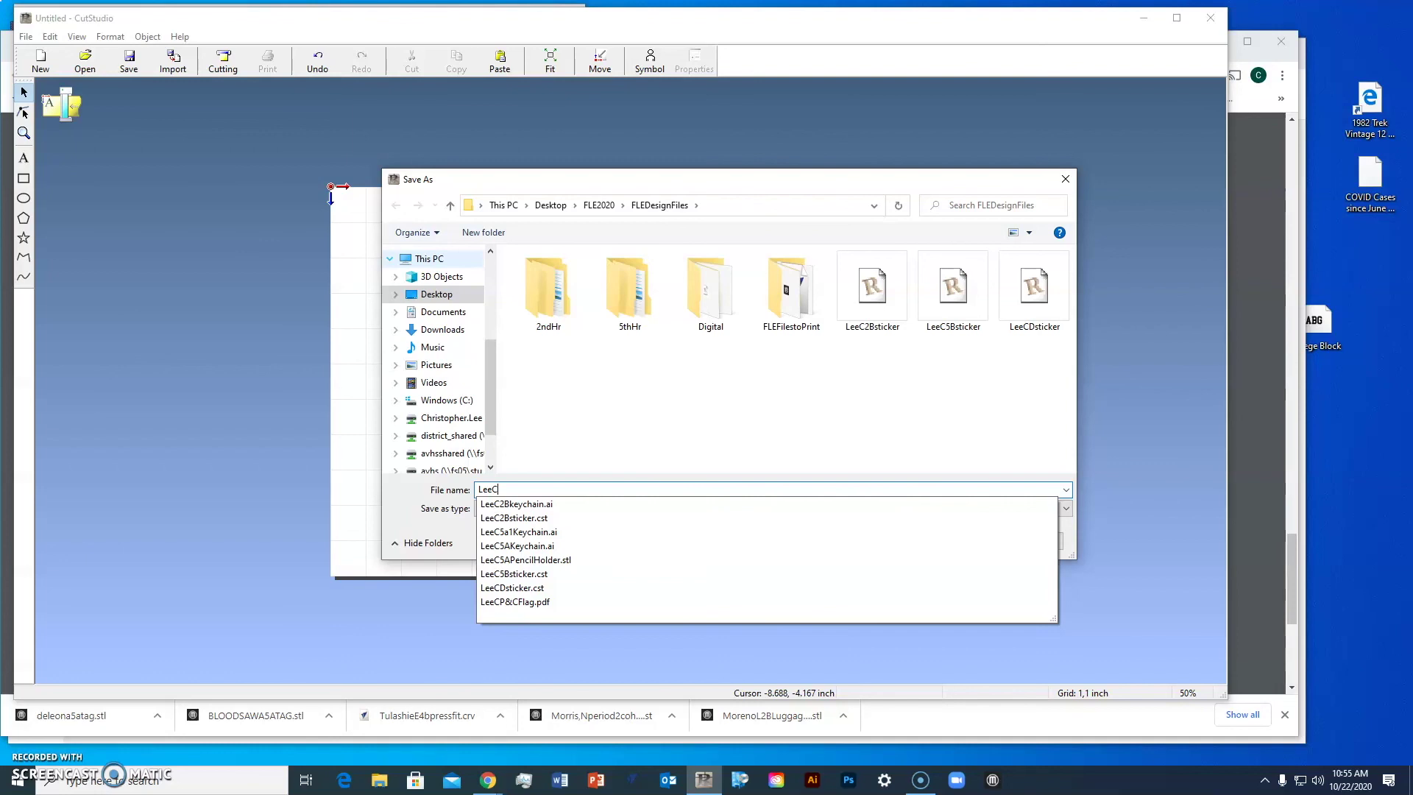
text(2)
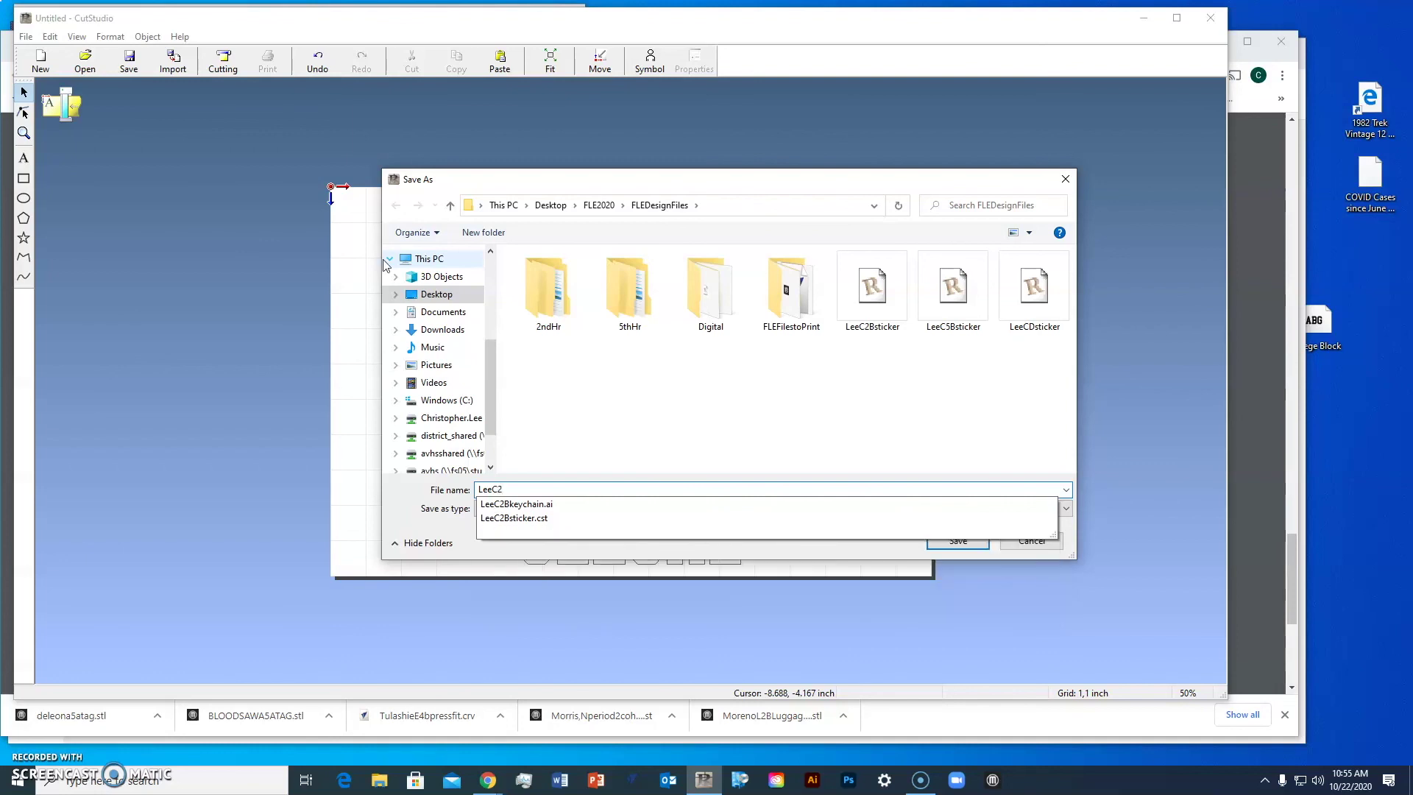
text(D)
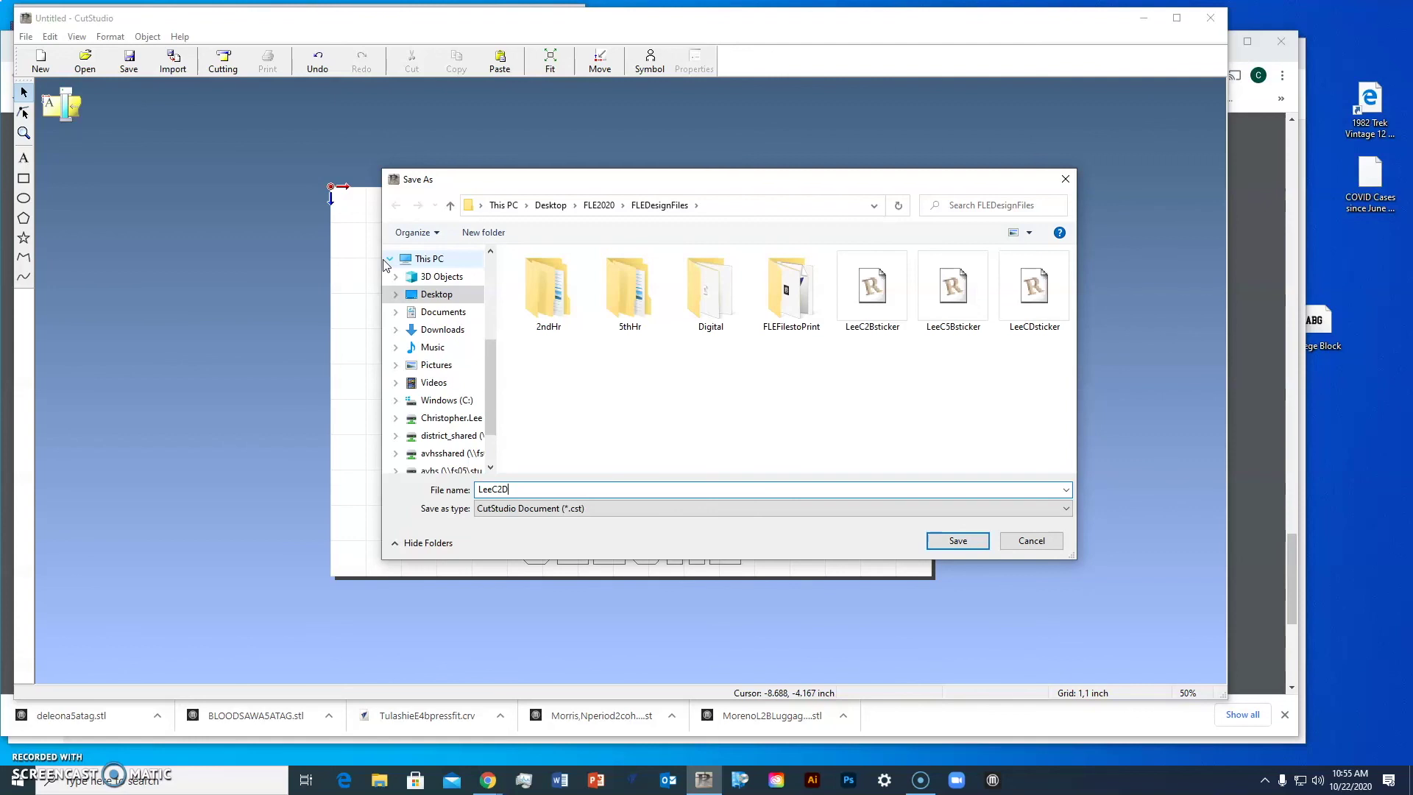
text(HeatPress)
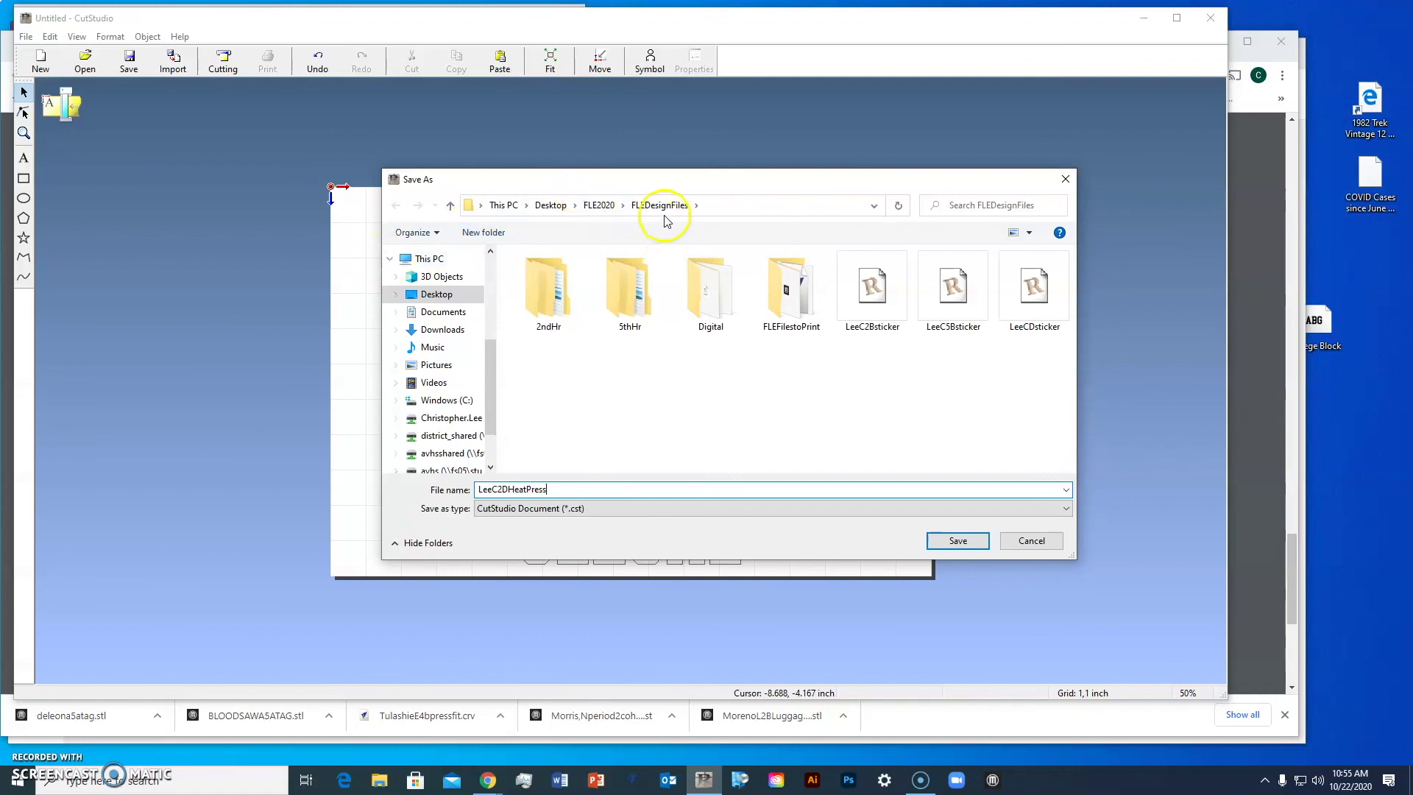
click(441, 294)
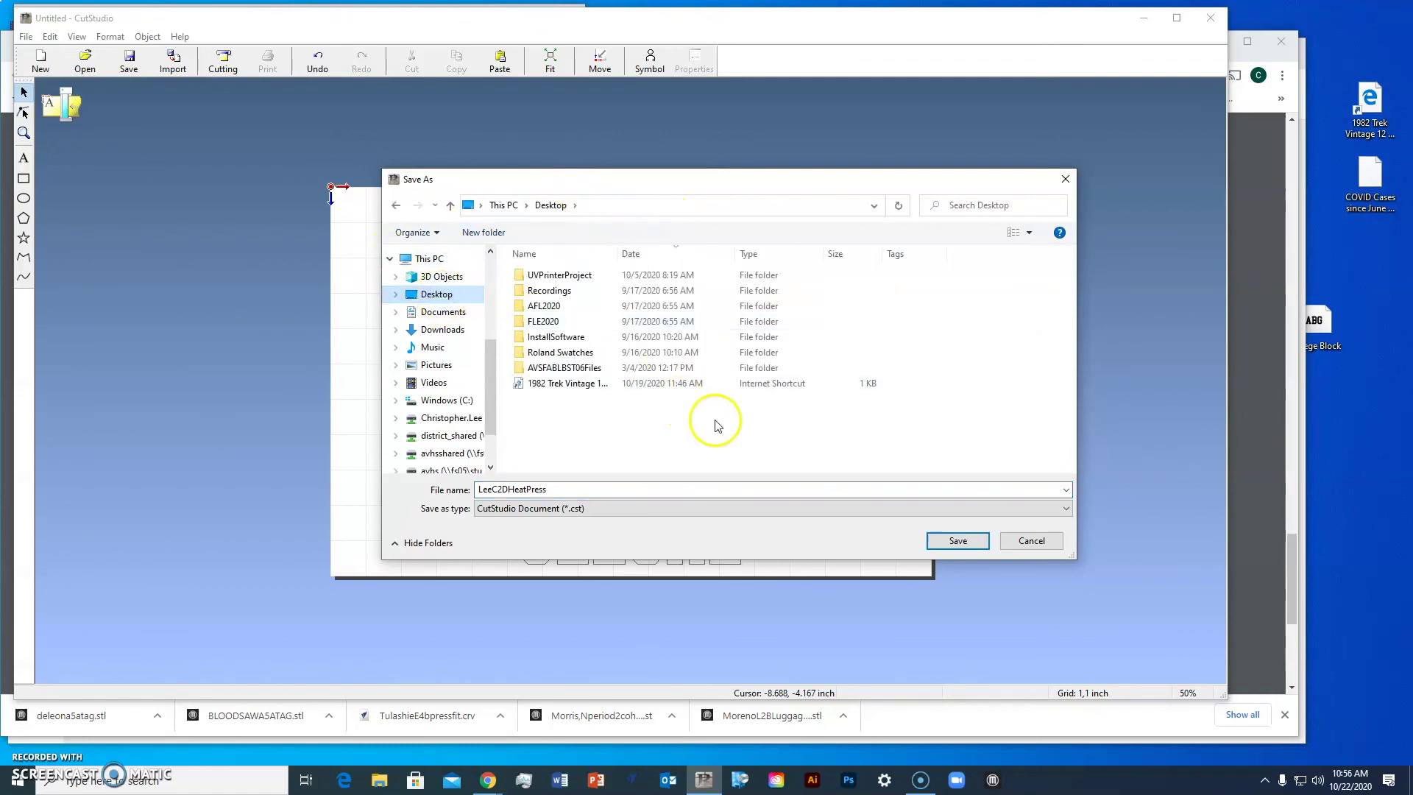
- Save the mirrored heat-press design file to the Desktop
click(946, 541)
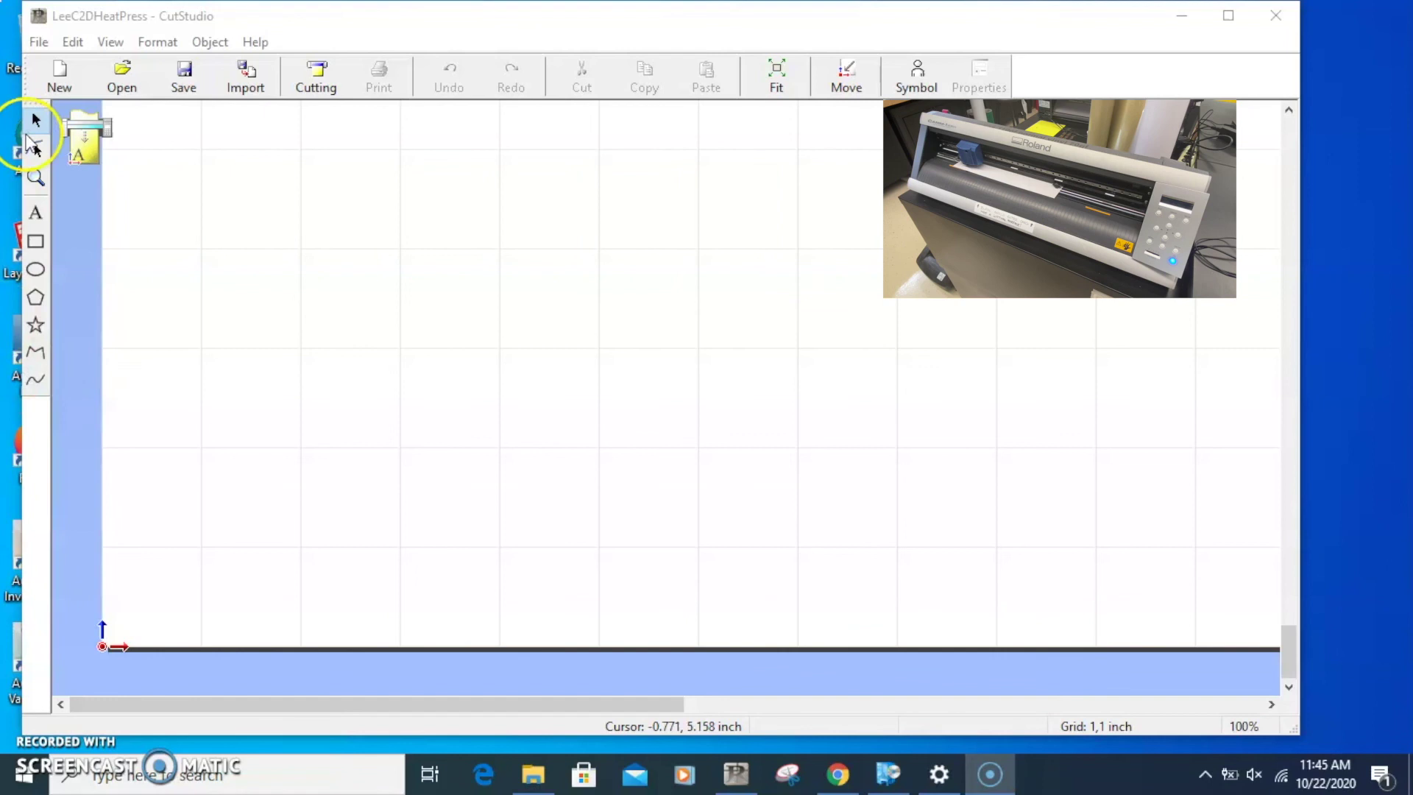
- Reopen the saved LeeC2DHeatPress design file from the Desktop
click(39, 41)
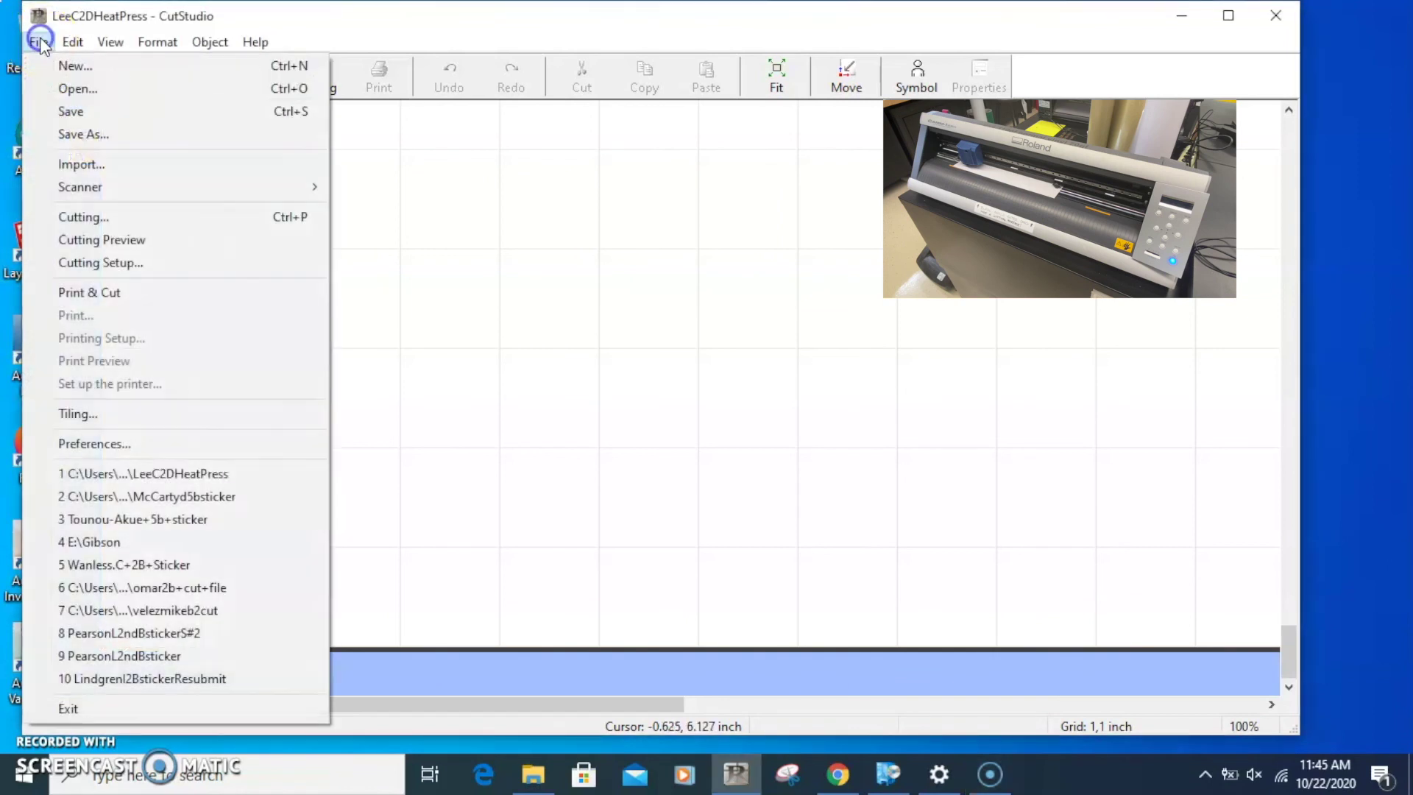
click(65, 95)
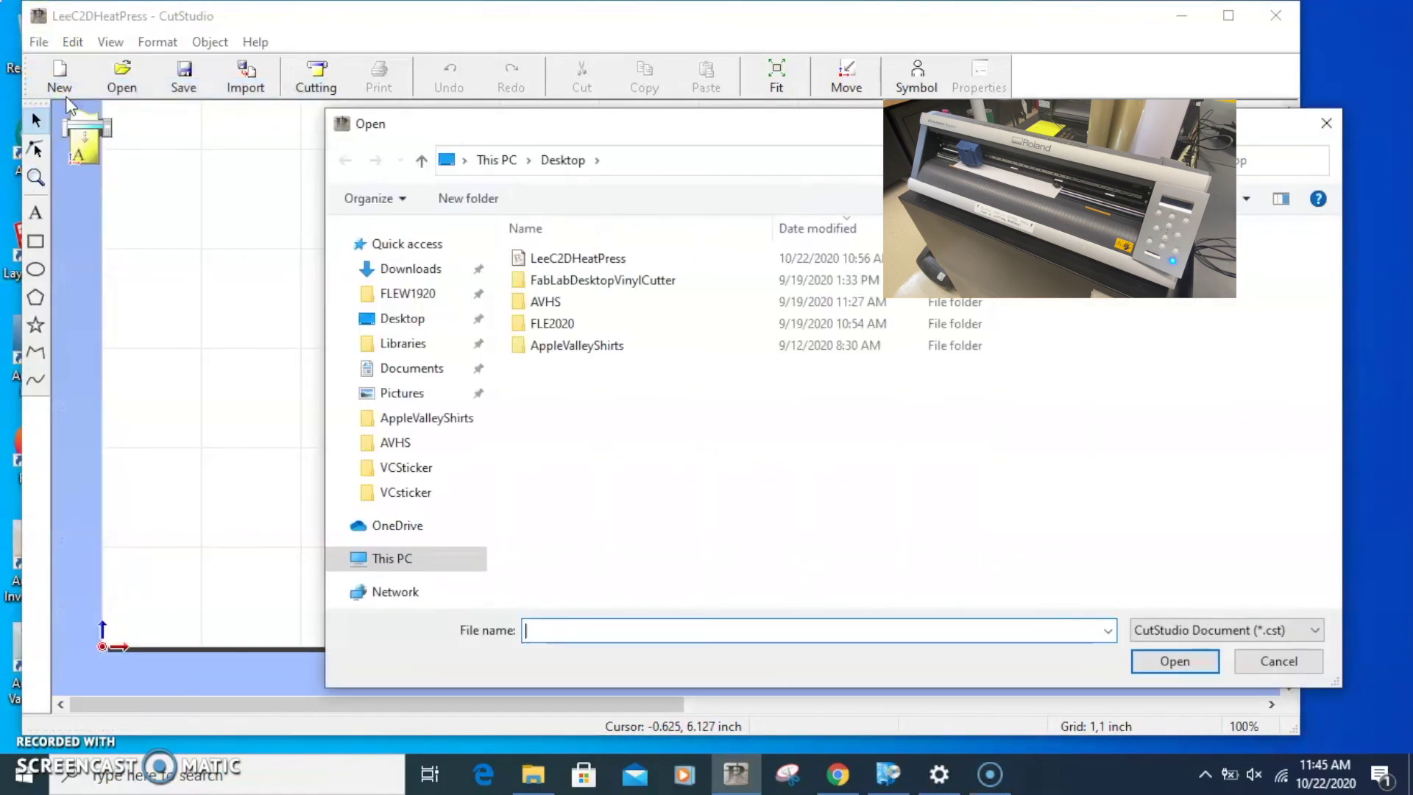
click(591, 261)
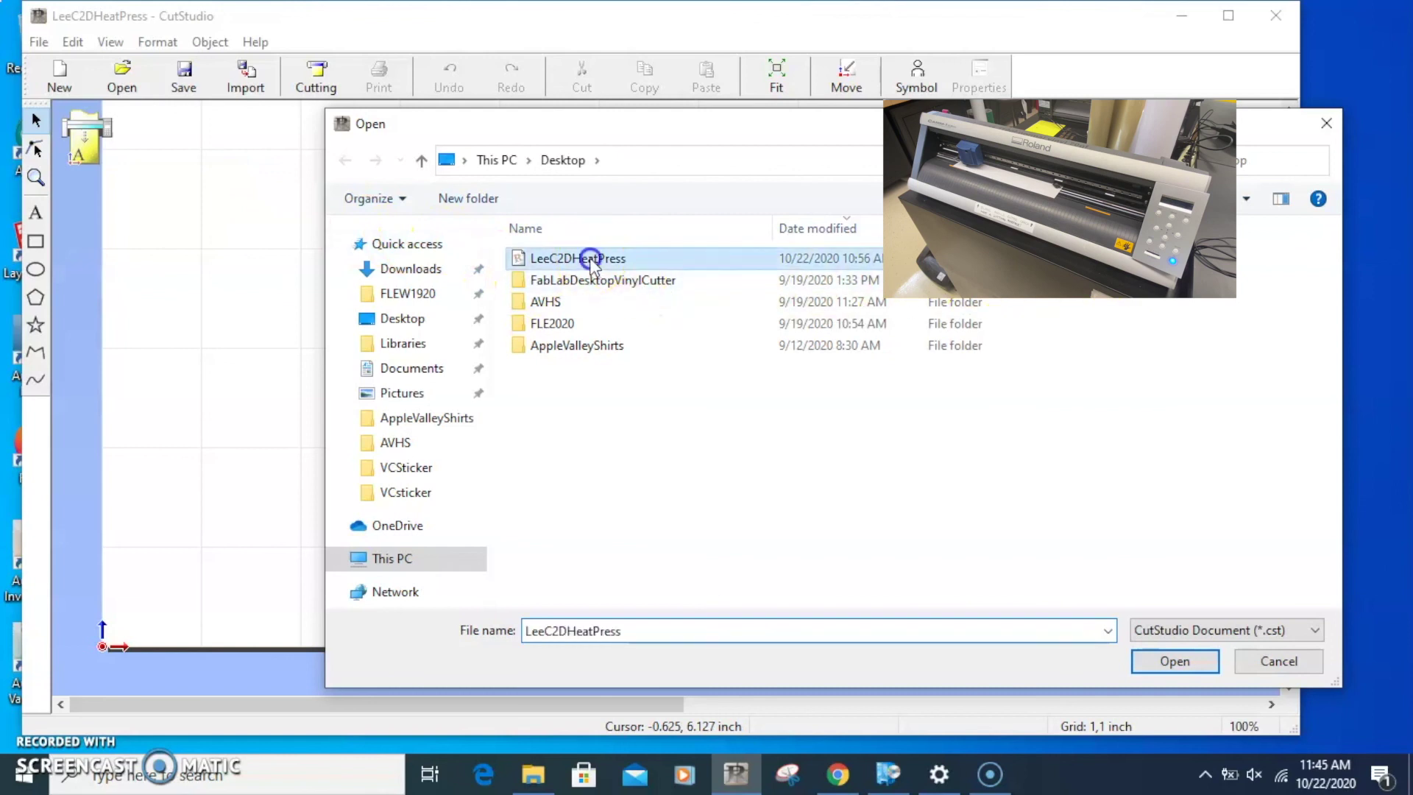
click(1168, 663)
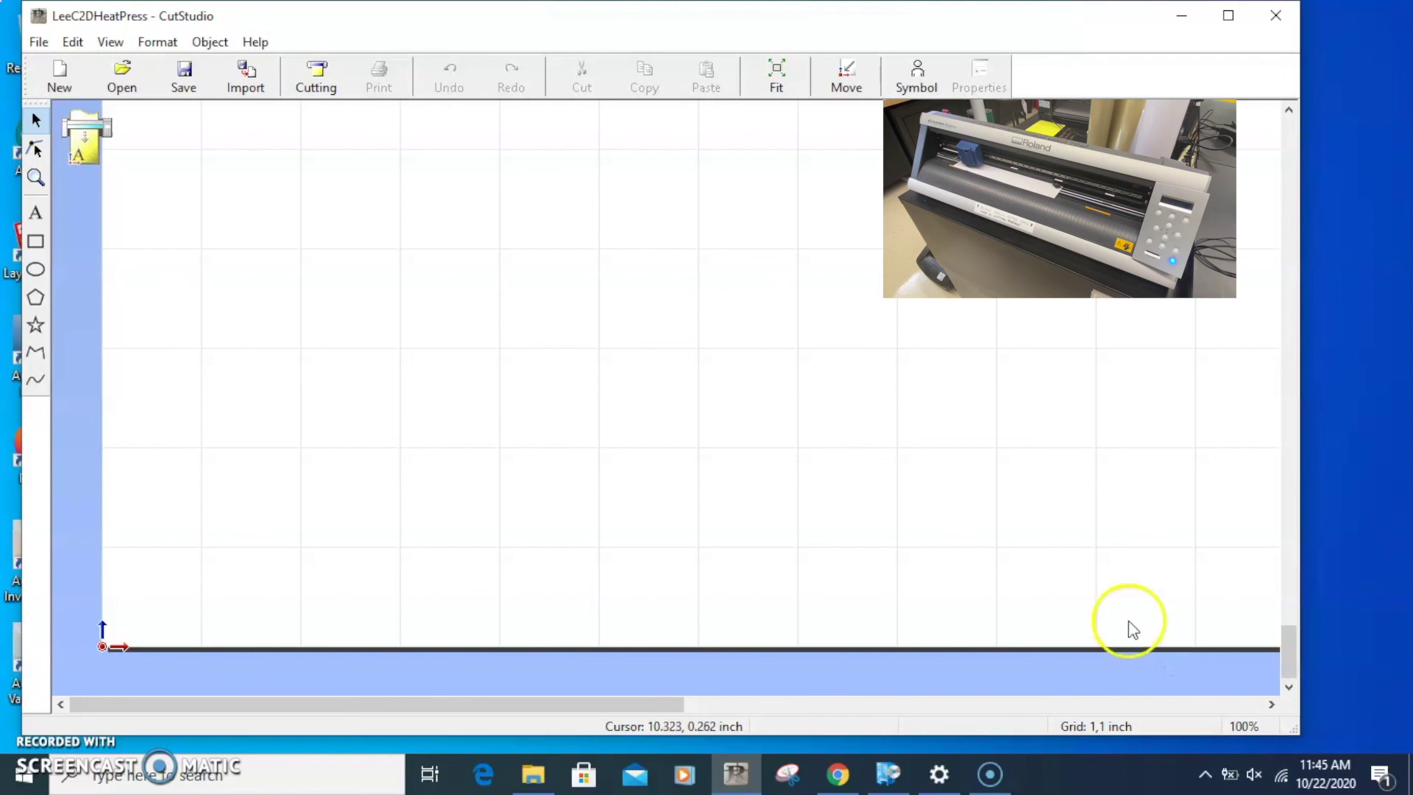
- Zoom out, select the whole Eagles design and drag it down into the page's bottom-left corner
scroll(1146, 479, down, 3)
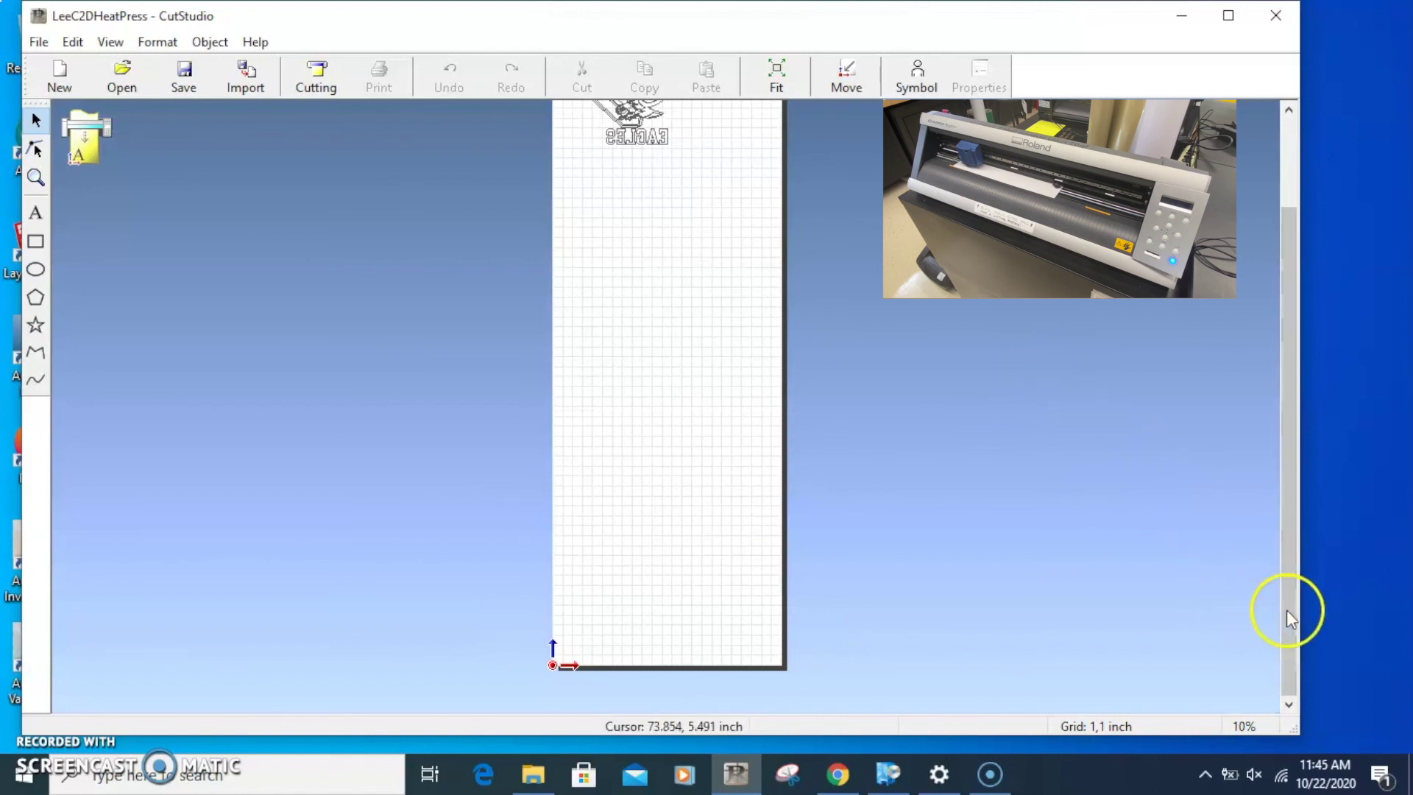
drag(1286, 610, 1273, 553)
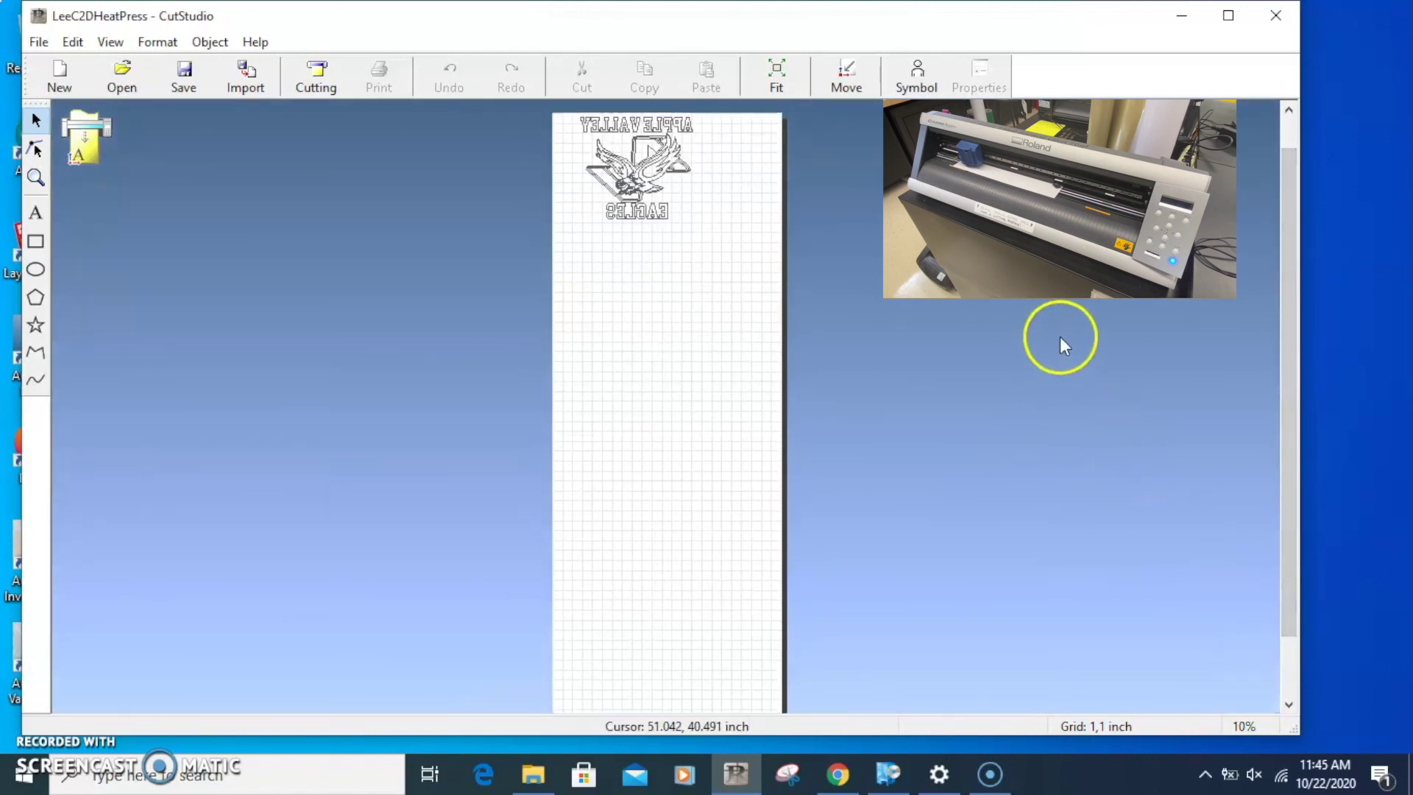
drag(729, 113, 537, 251)
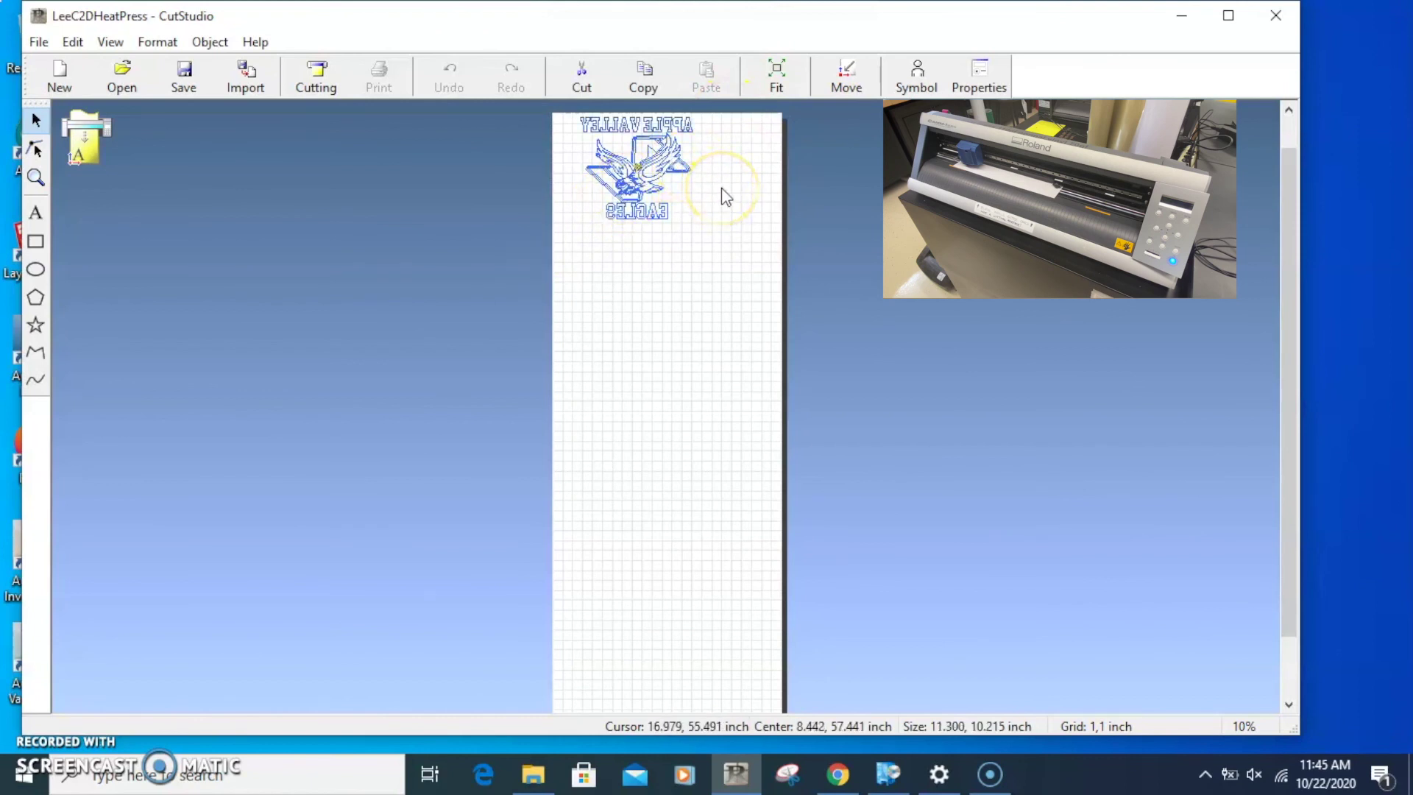
drag(695, 188, 693, 619)
mouse_move(1276, 468)
mouse_down()
mouse_move(1288, 453)
mouse_move(1275, 565)
mouse_up()
drag(653, 510, 632, 586)
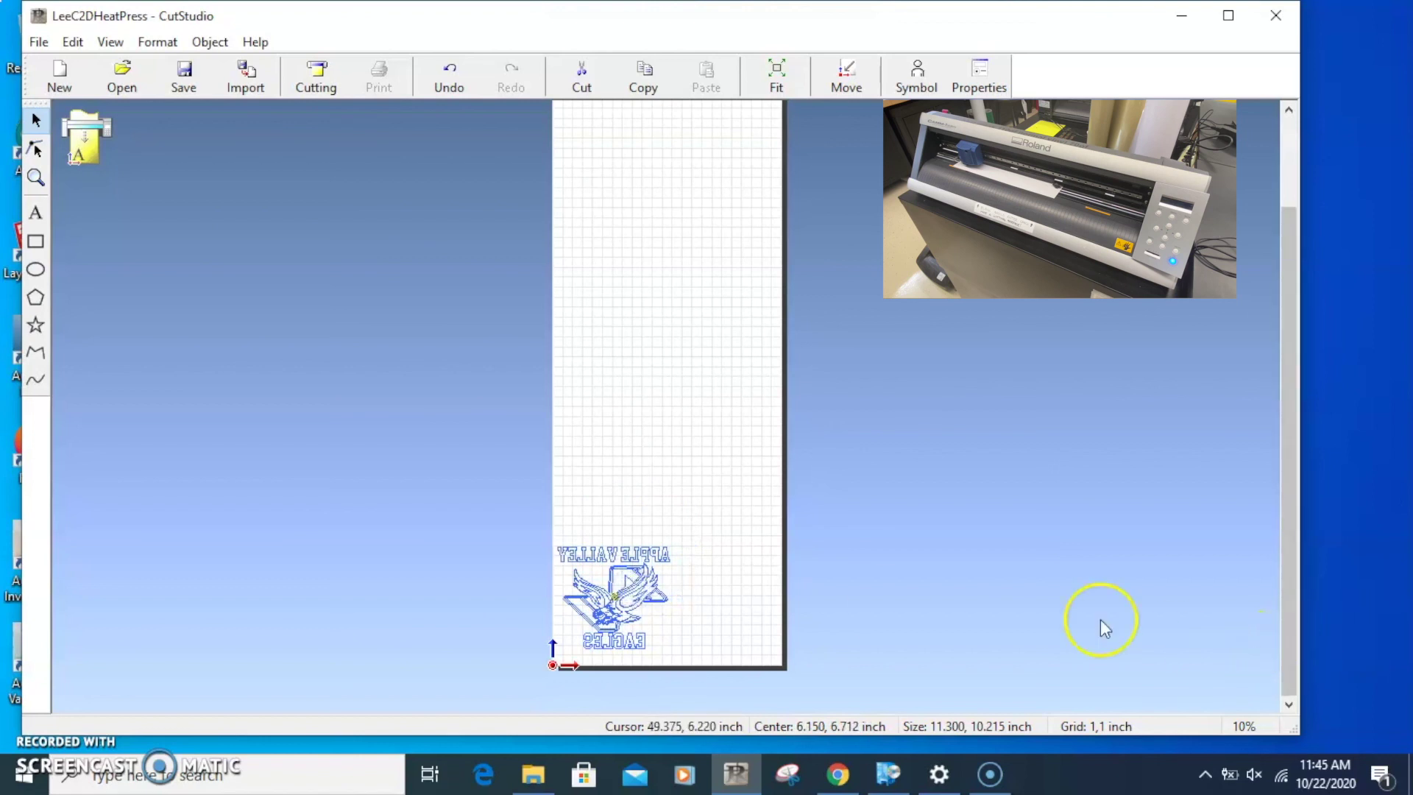
- Reselect the Eagles design and nudge it slightly down and left toward the origin
scroll(723, 571, up, 1)
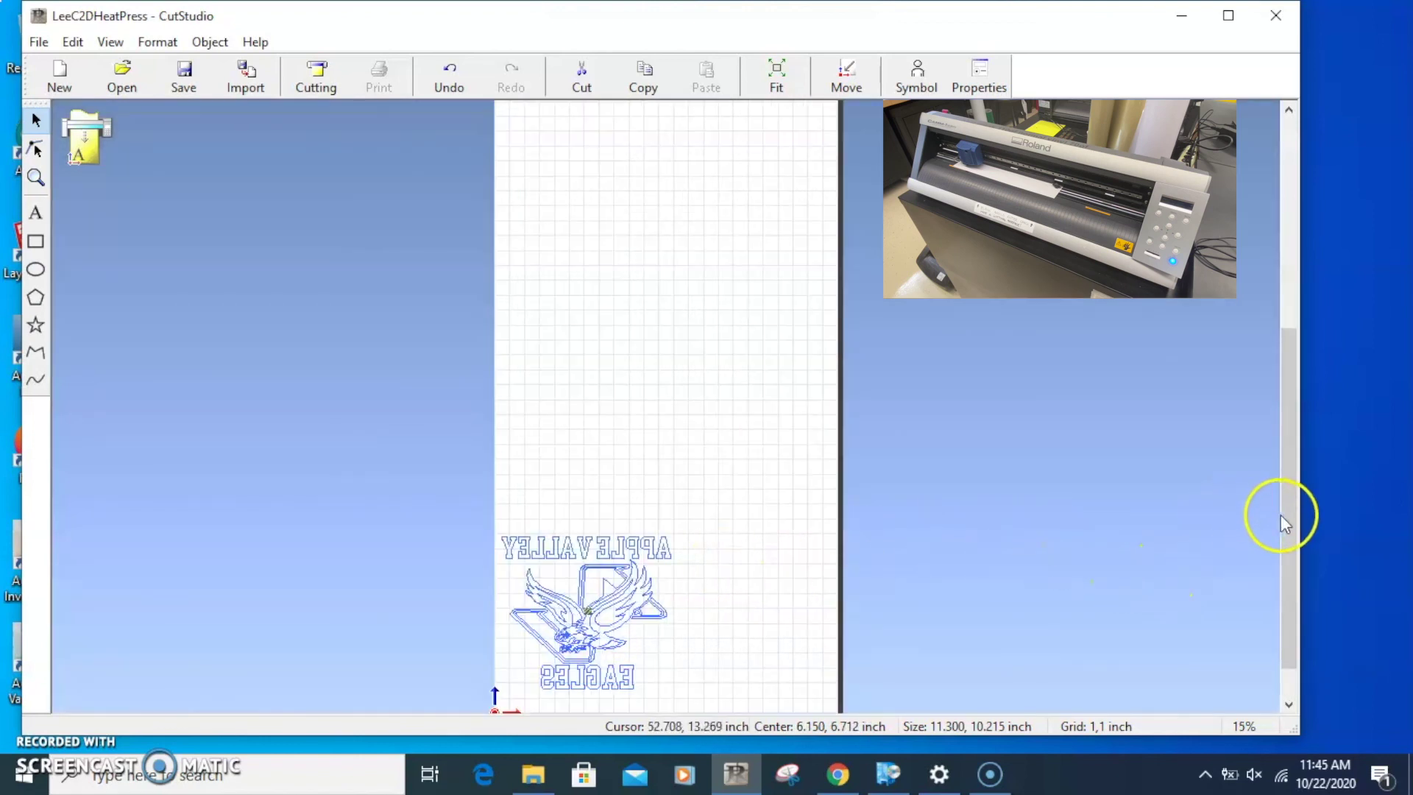
scroll(1152, 505, up, 1)
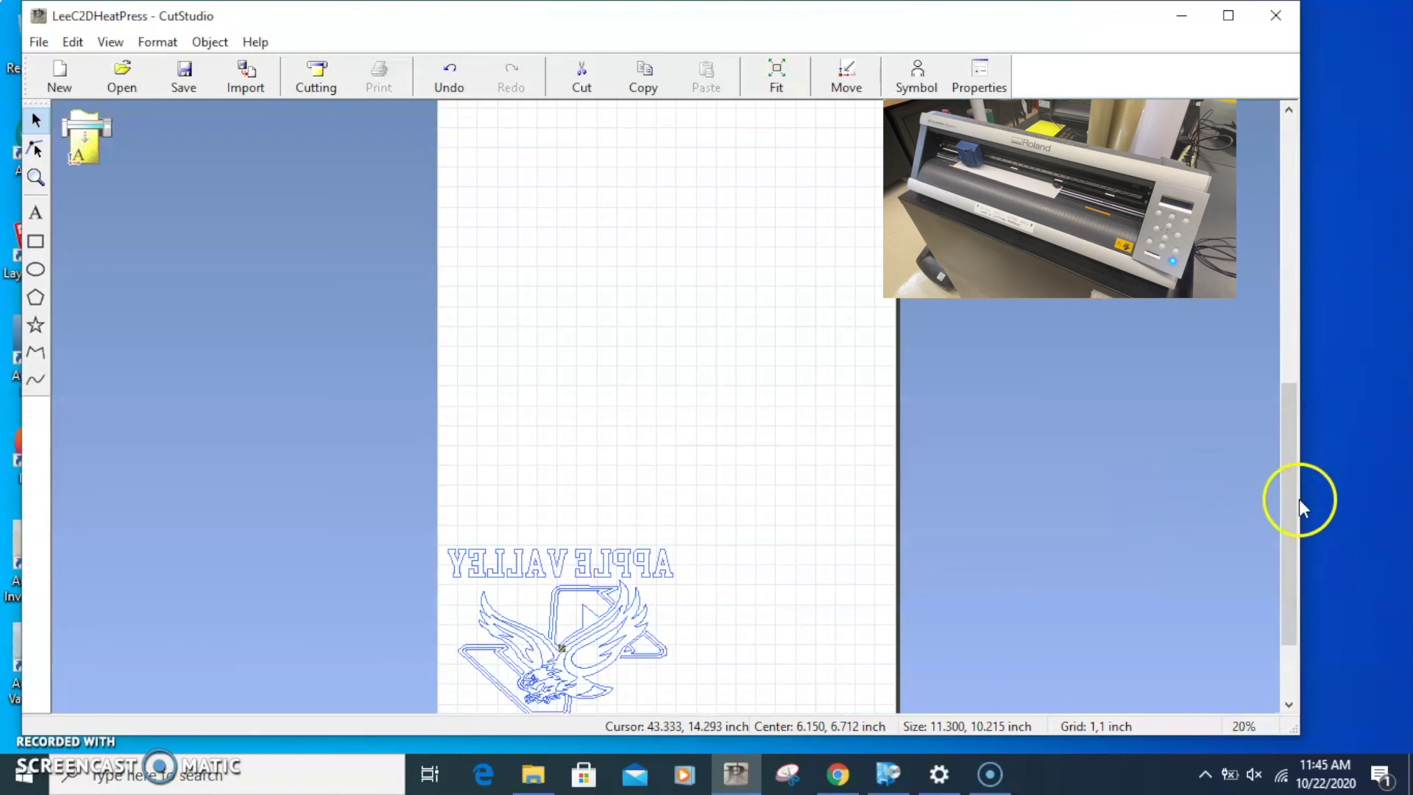
drag(1288, 502, 1277, 558)
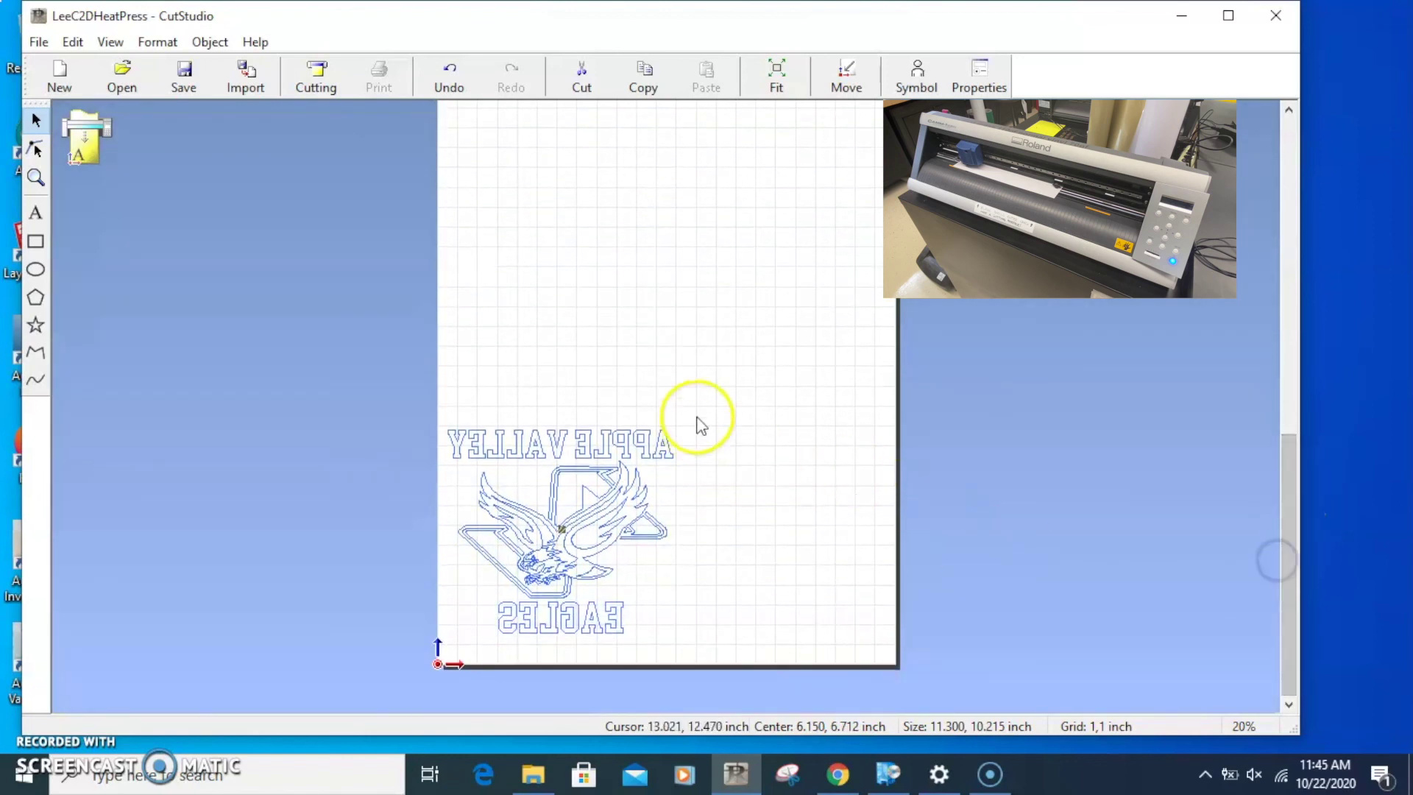
drag(722, 378, 336, 670)
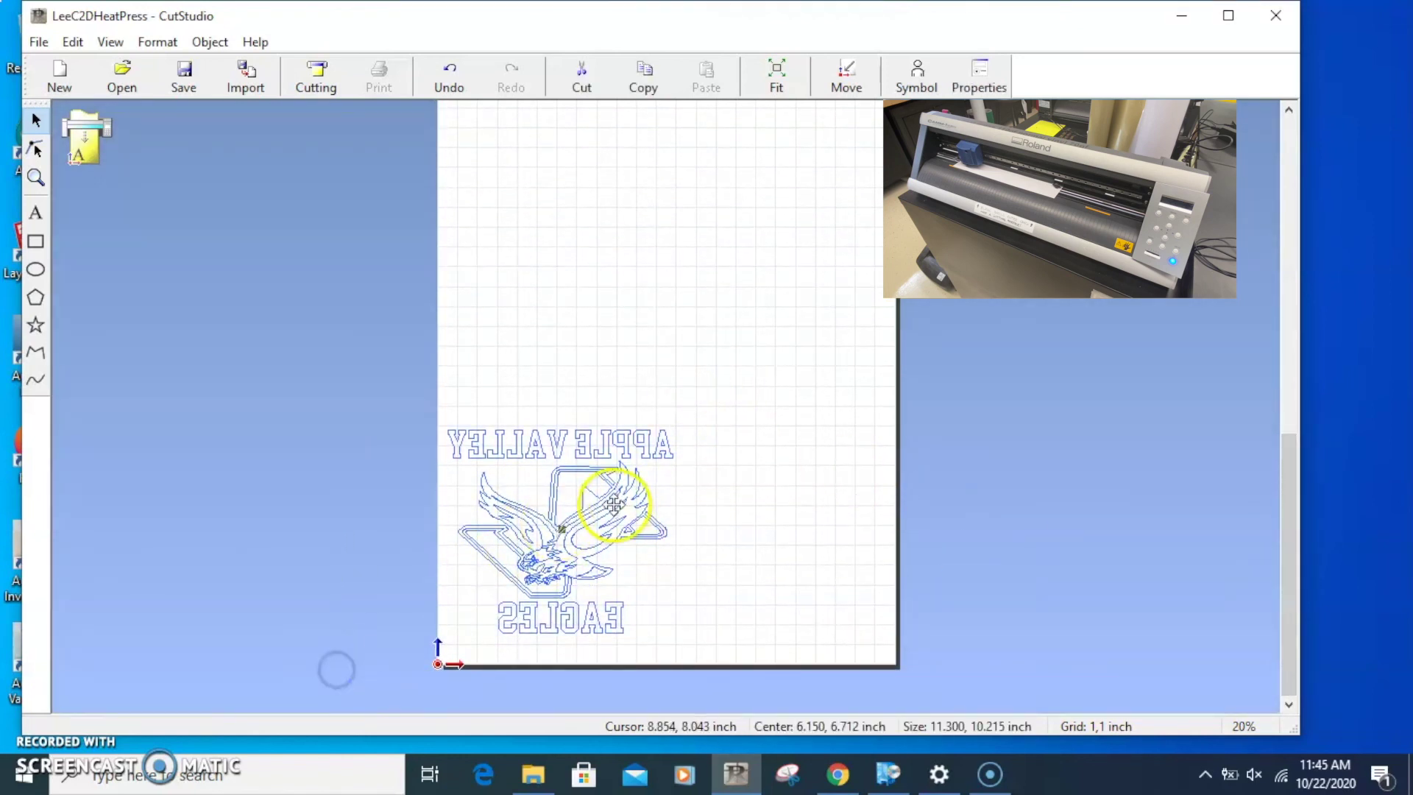
drag(614, 505, 597, 527)
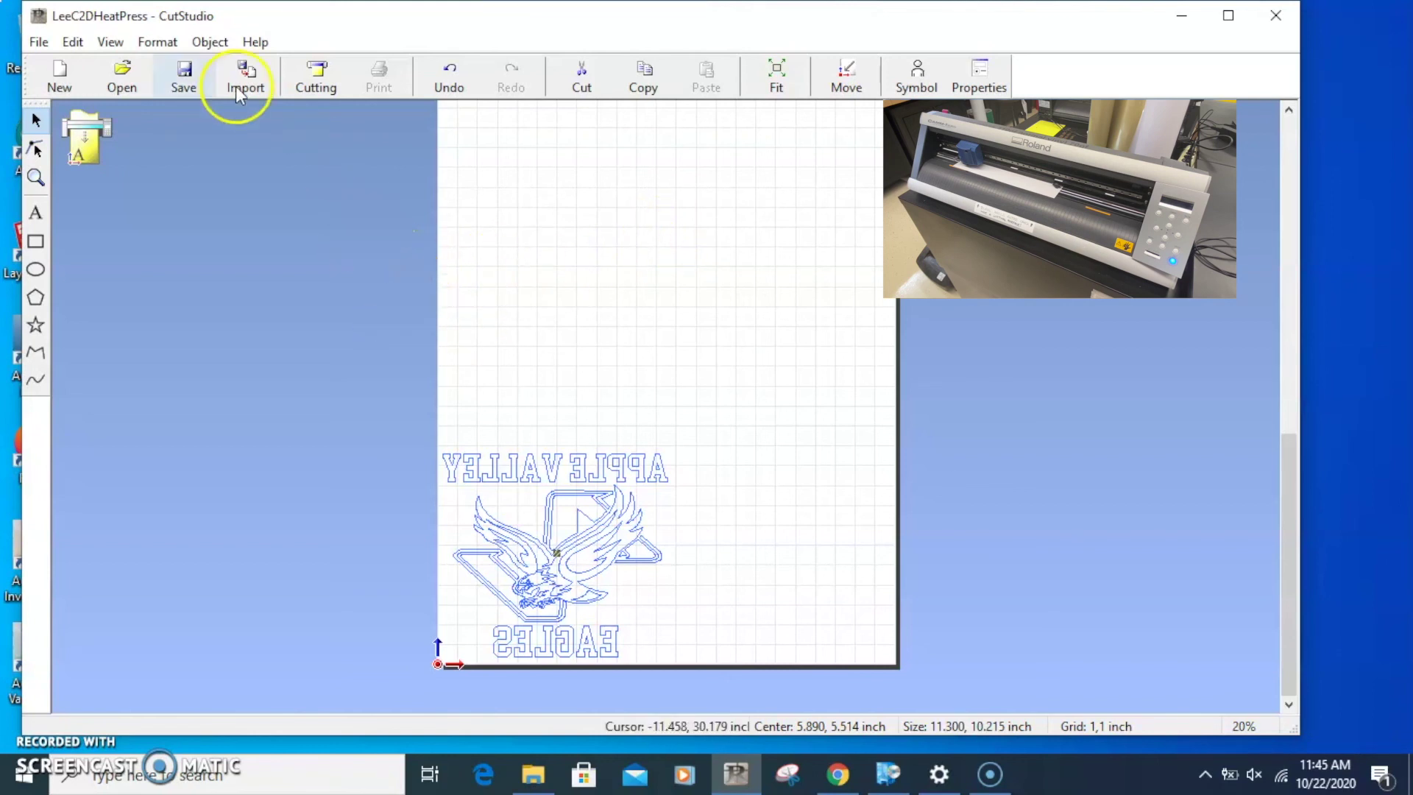
- Set the Roland GX-24 cutting area in inches, reading 13.16 × 62.99 from the machine
click(41, 44)
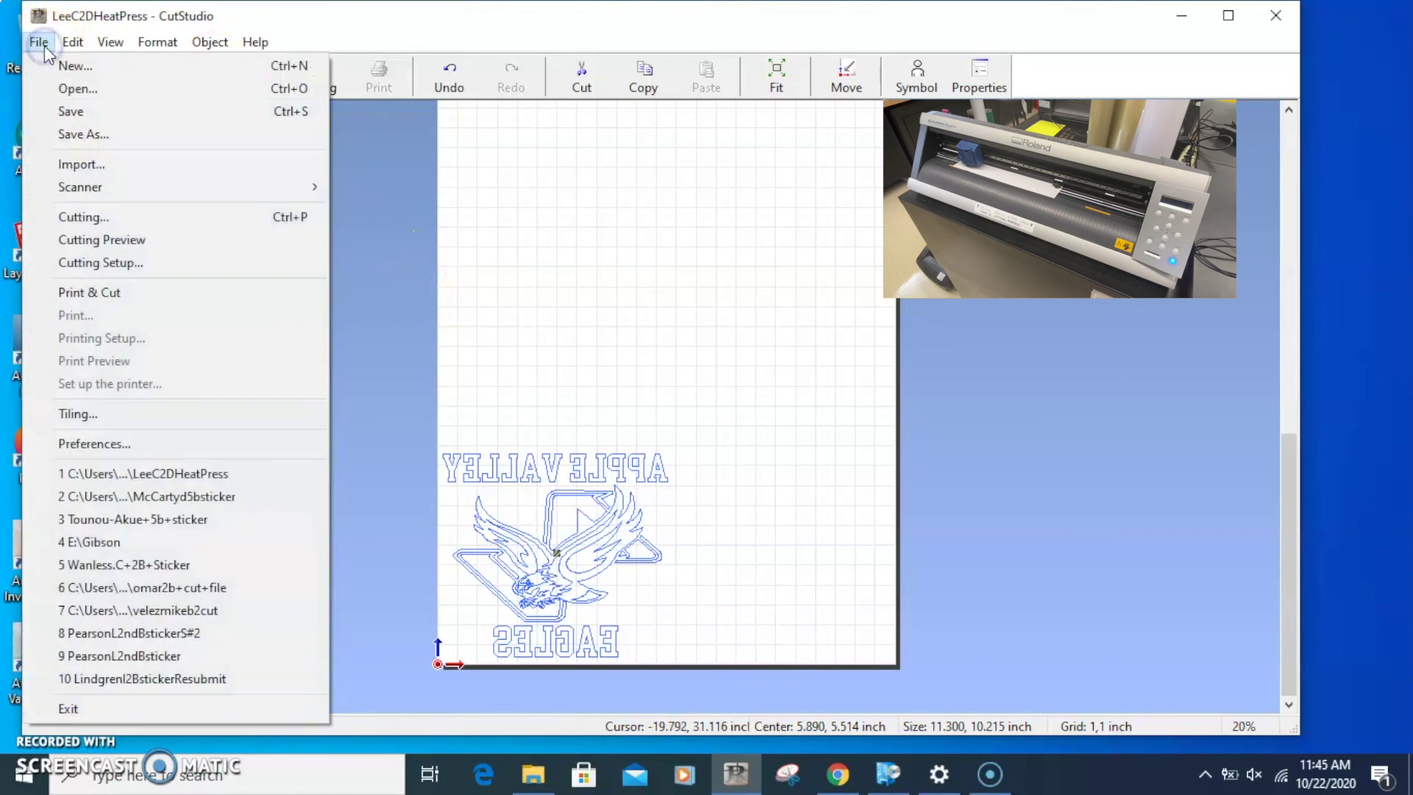
click(90, 266)
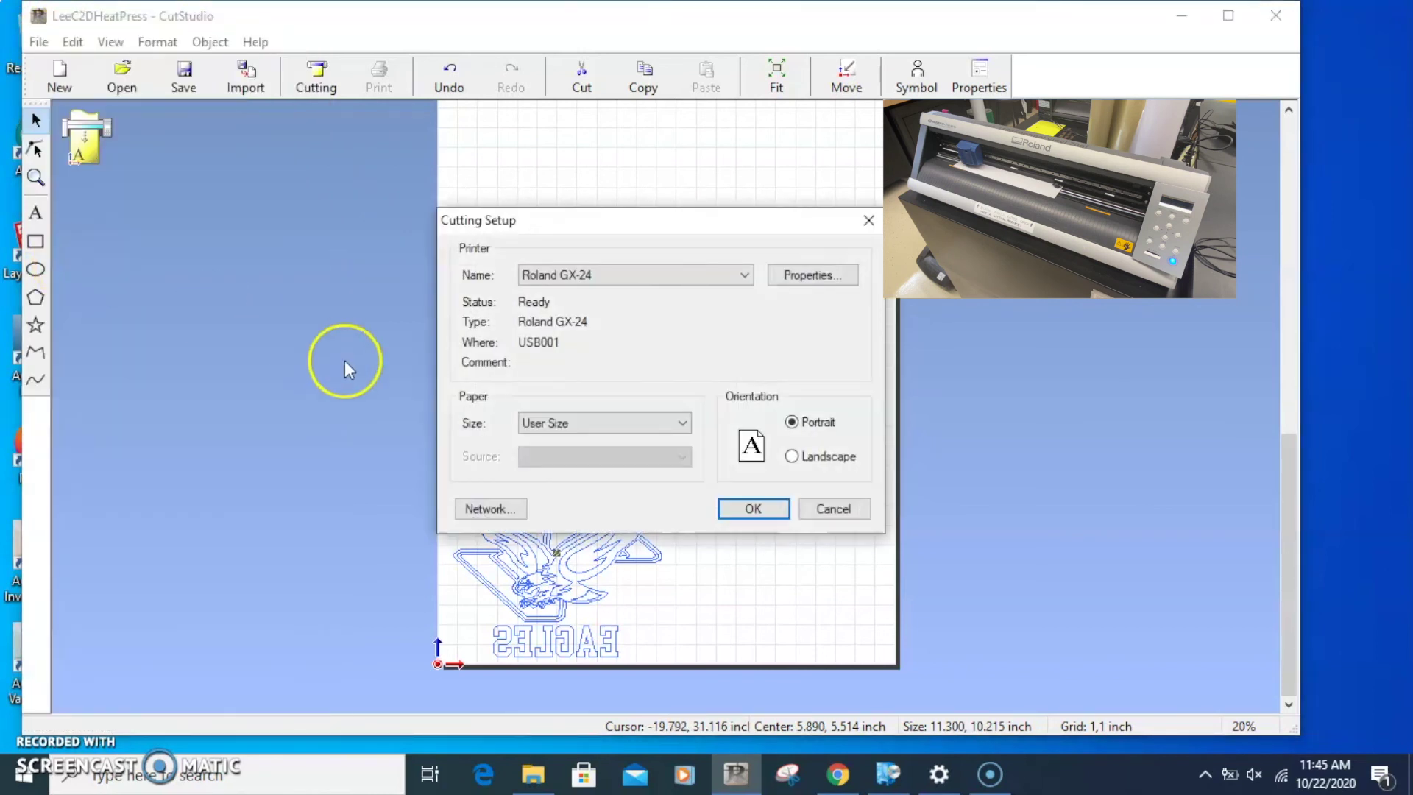
click(687, 278)
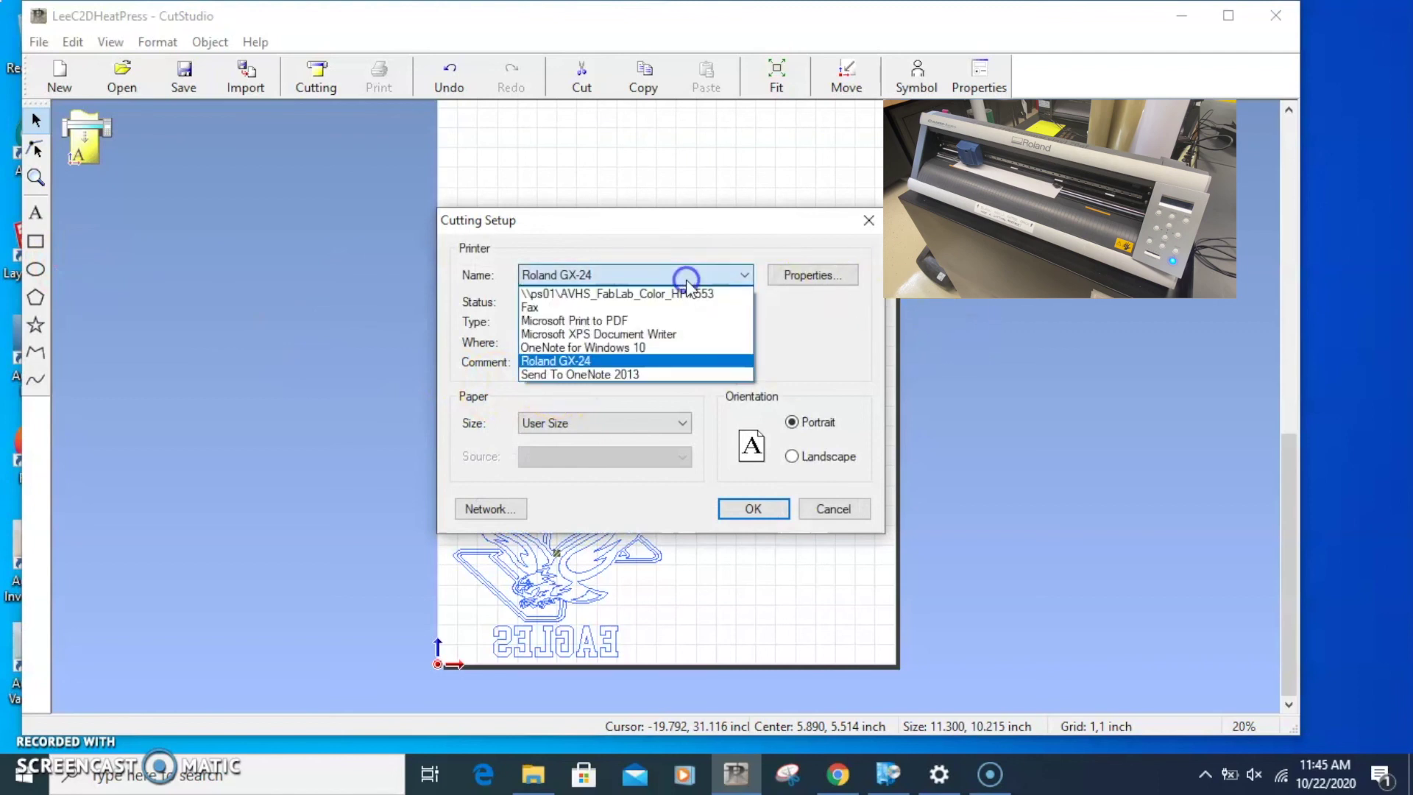
click(680, 360)
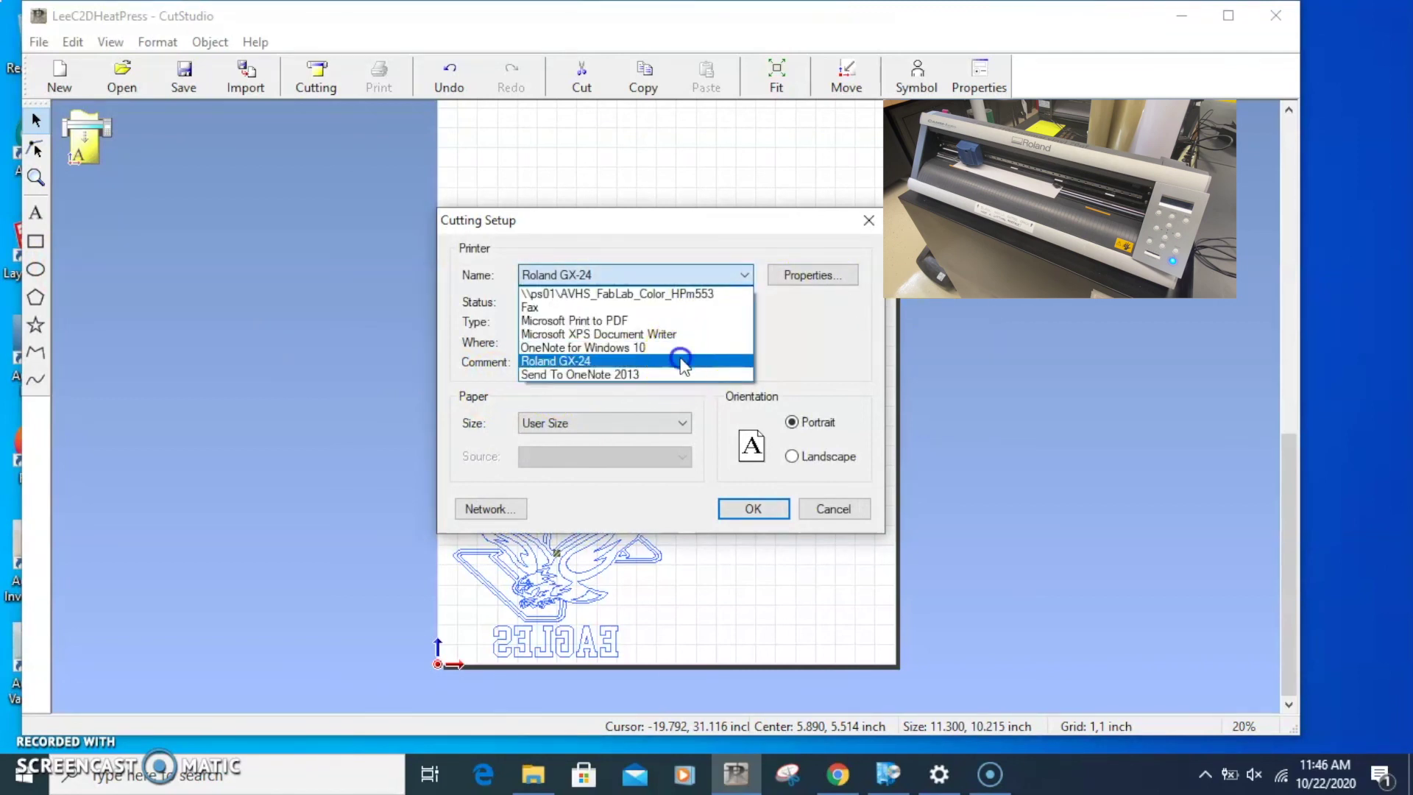
click(823, 277)
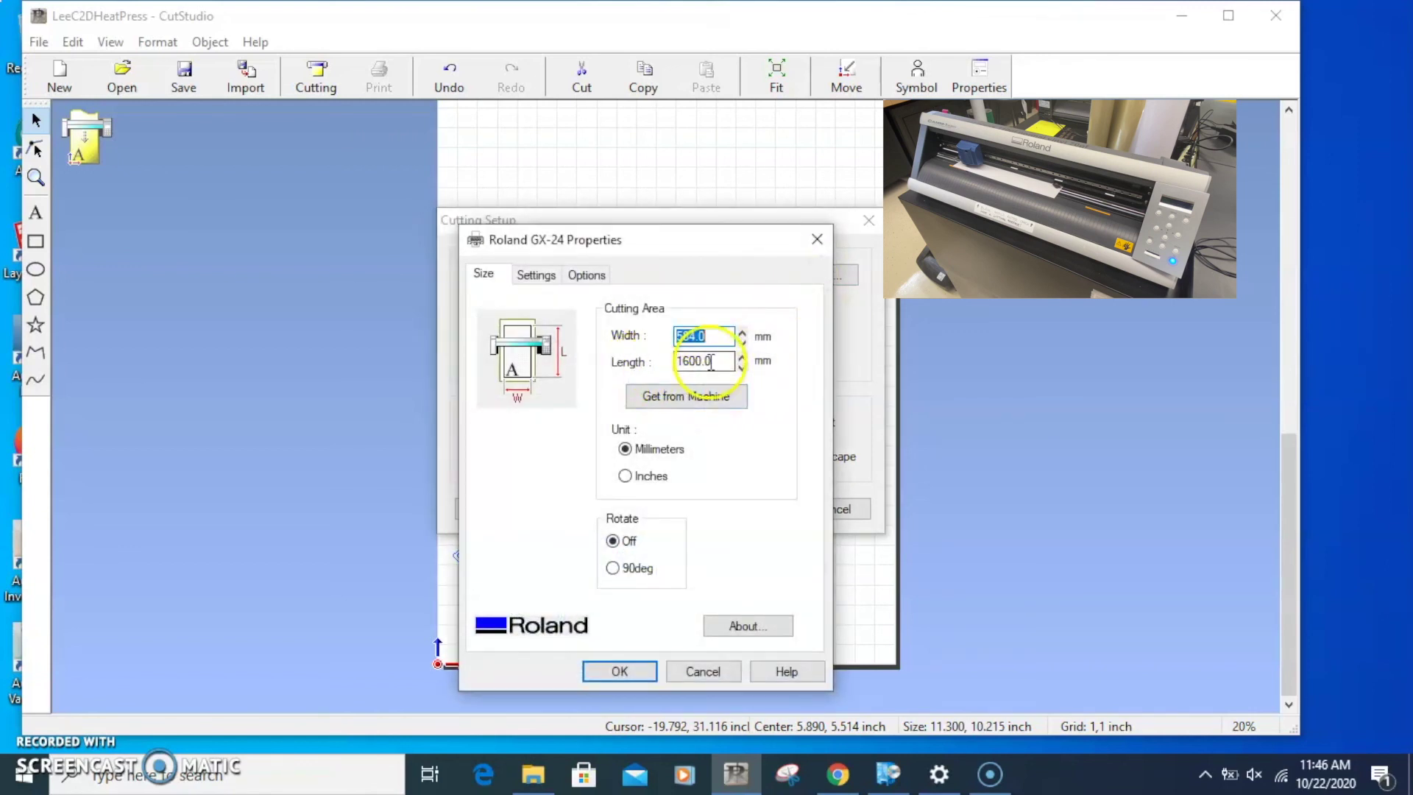
click(625, 475)
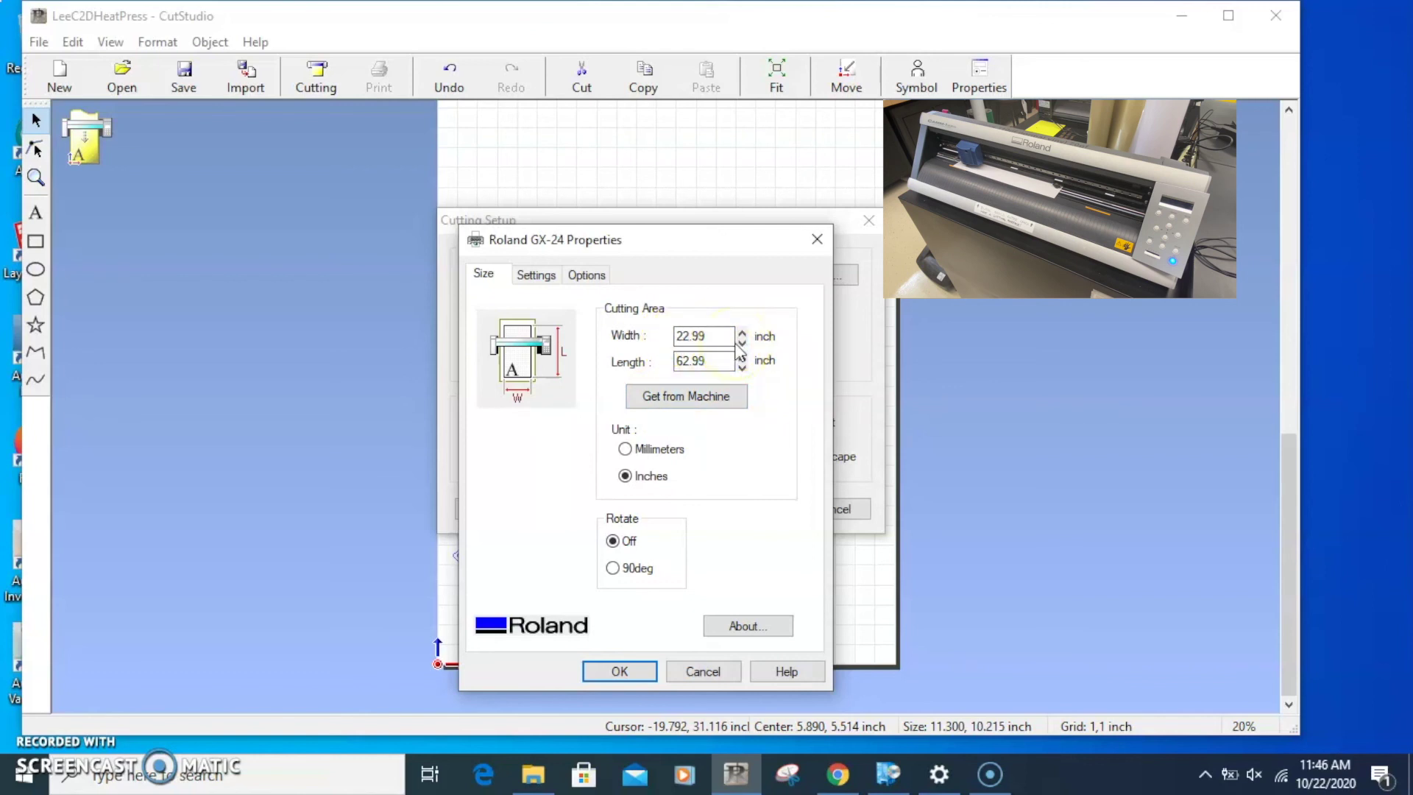
click(729, 408)
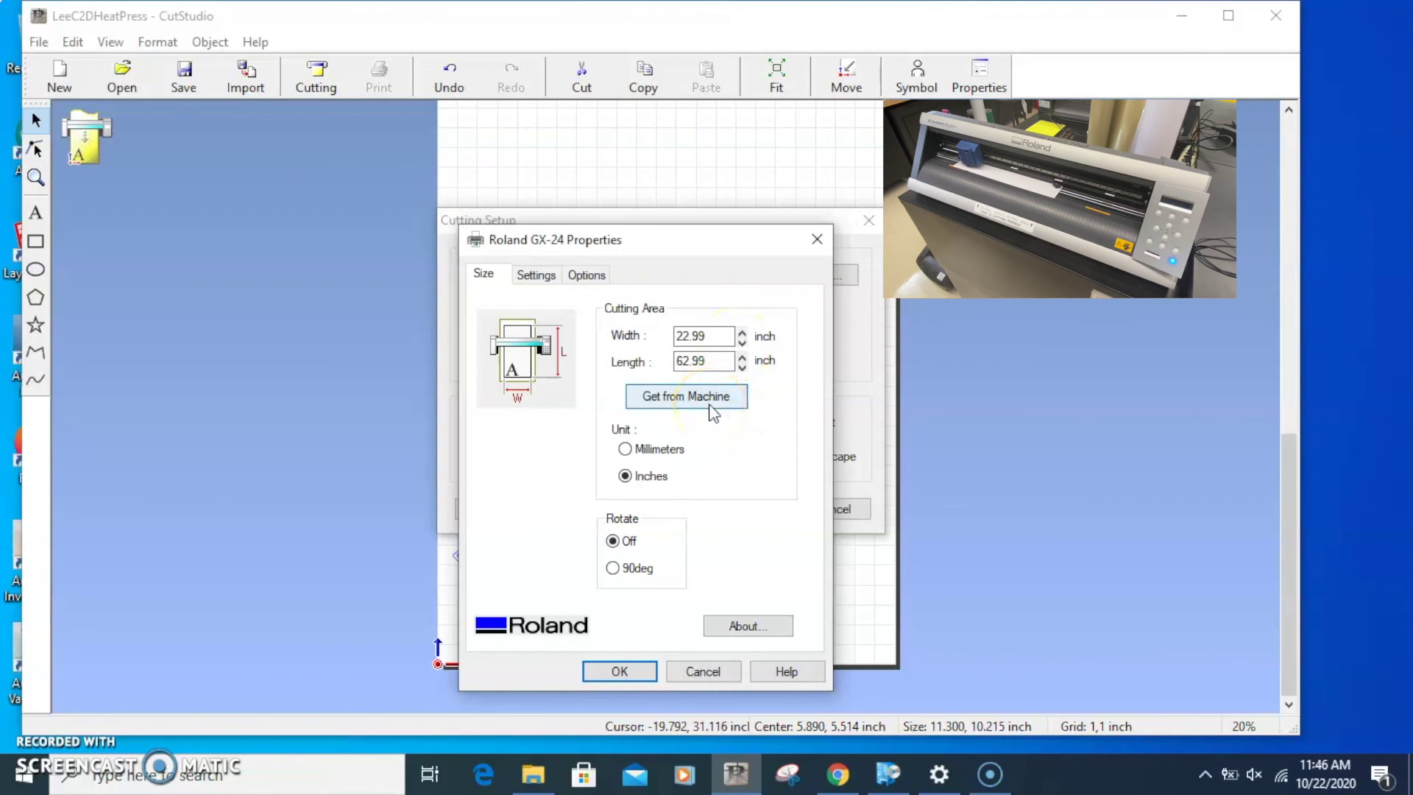
click(712, 411)
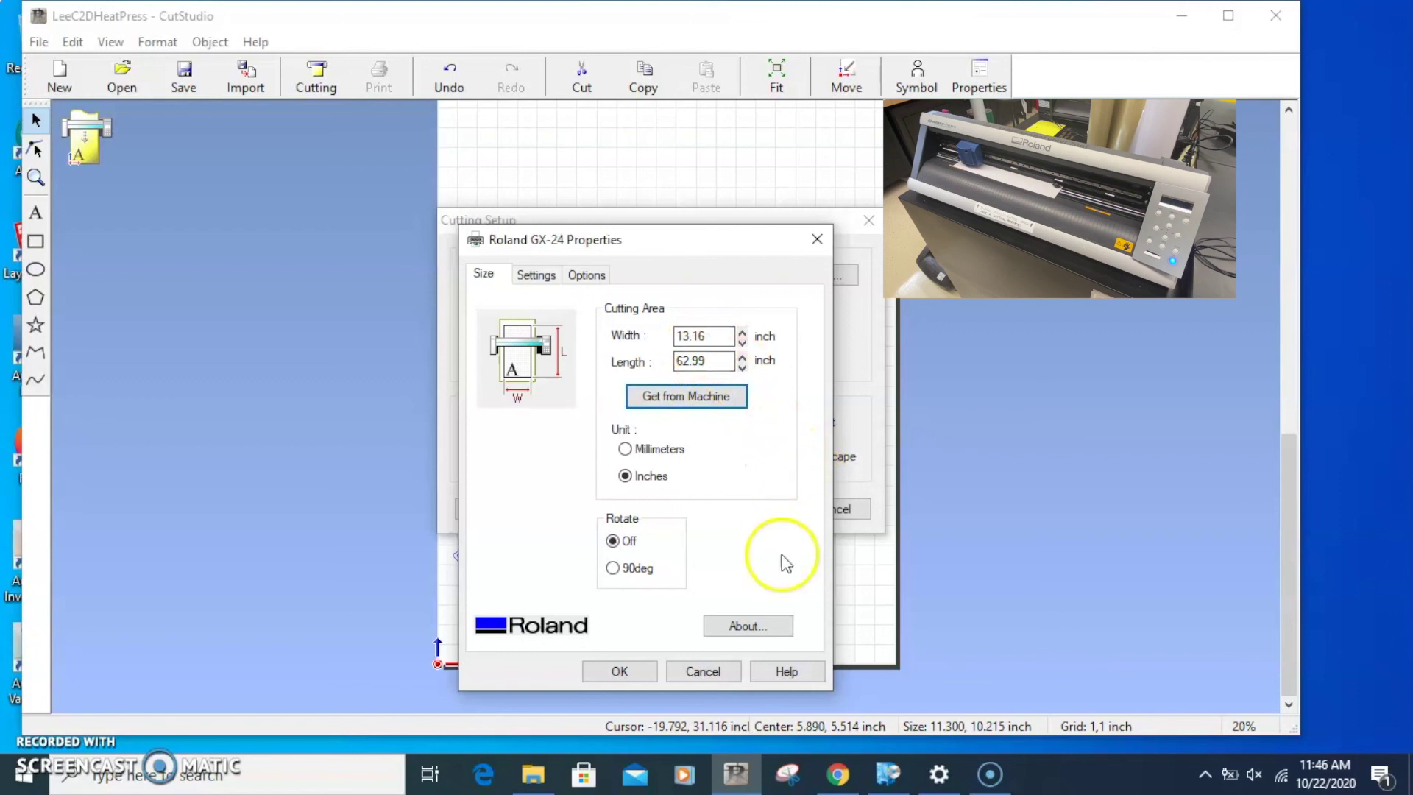
click(622, 668)
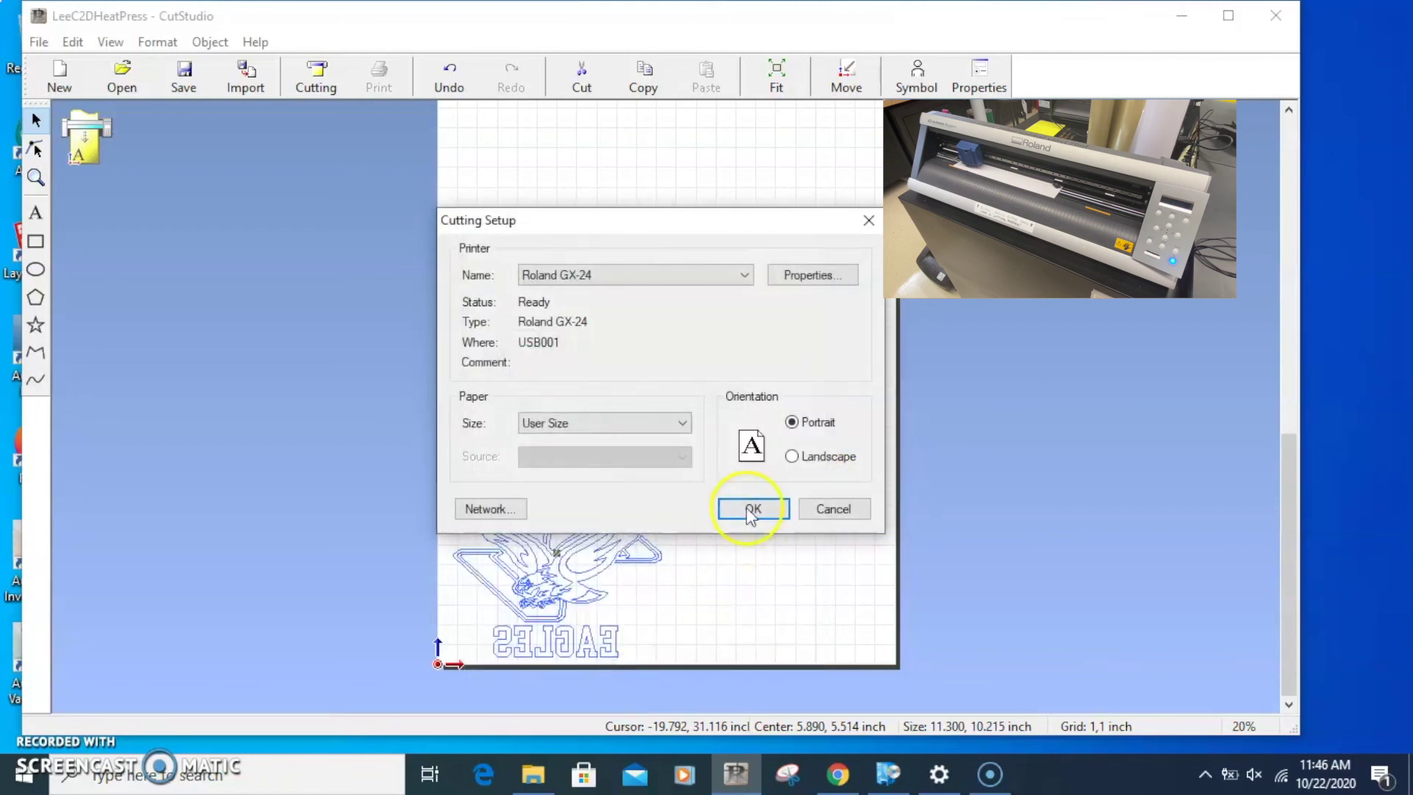
click(753, 508)
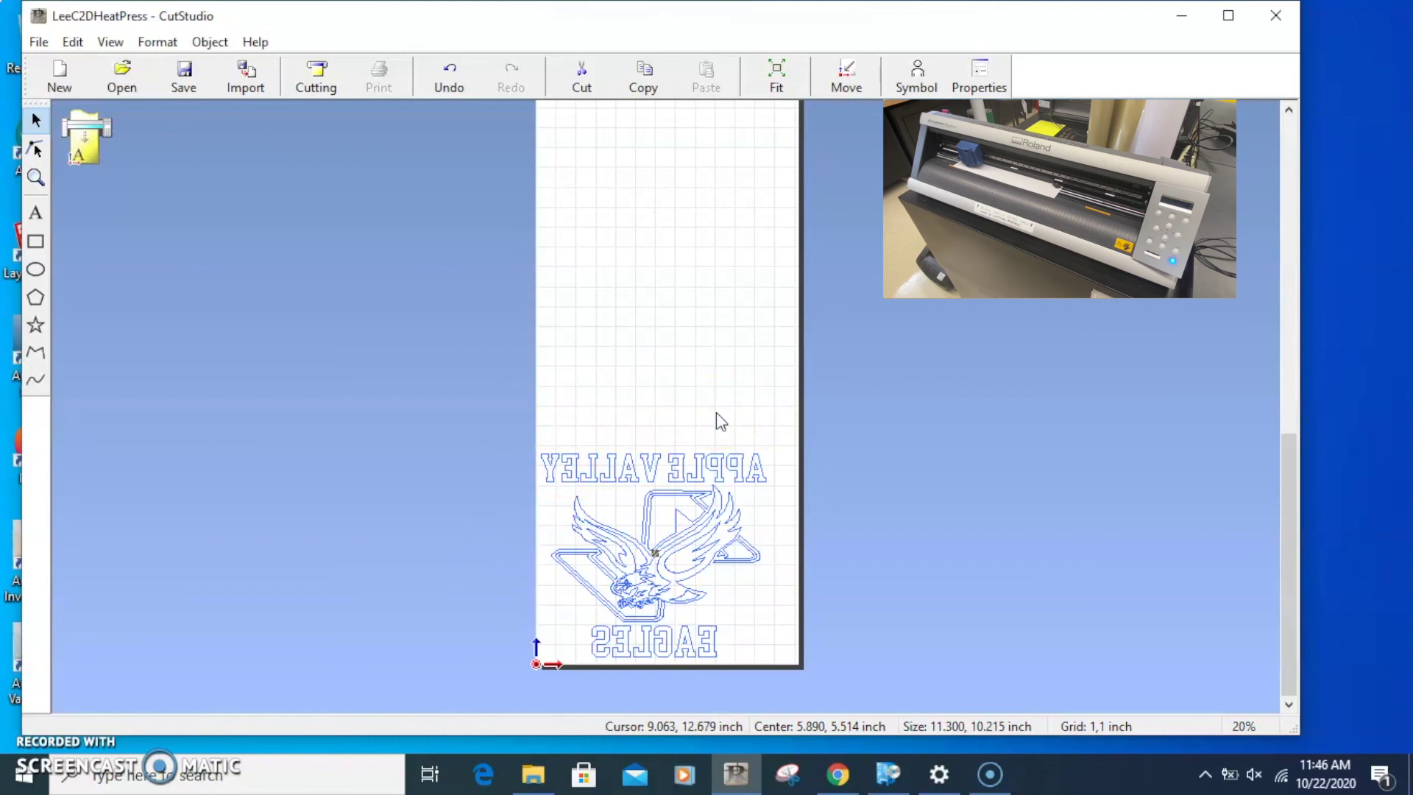
- Zoom to 40% and scroll down until the whole EAGLES design is visible
click(736, 414)
click(733, 582)
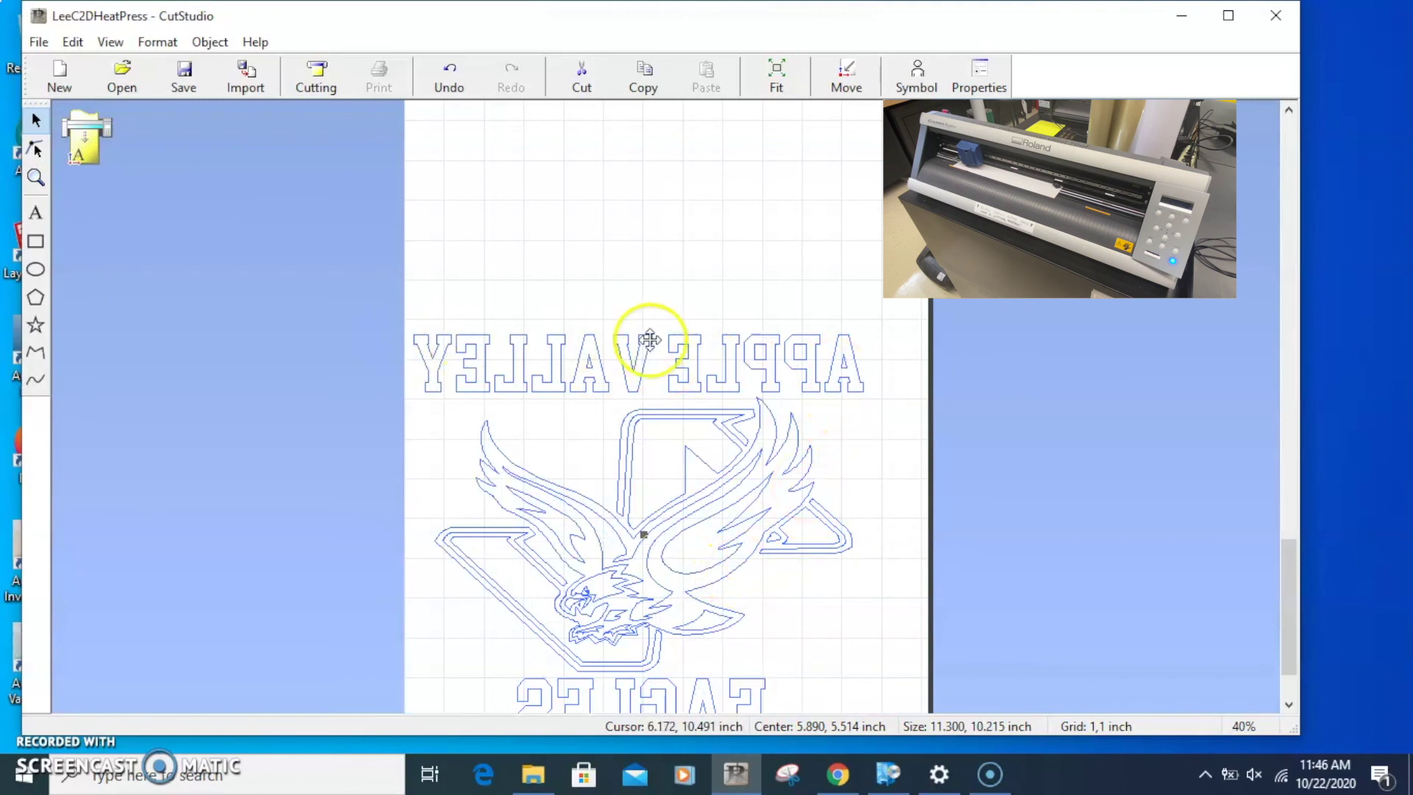
drag(1291, 572, 1297, 596)
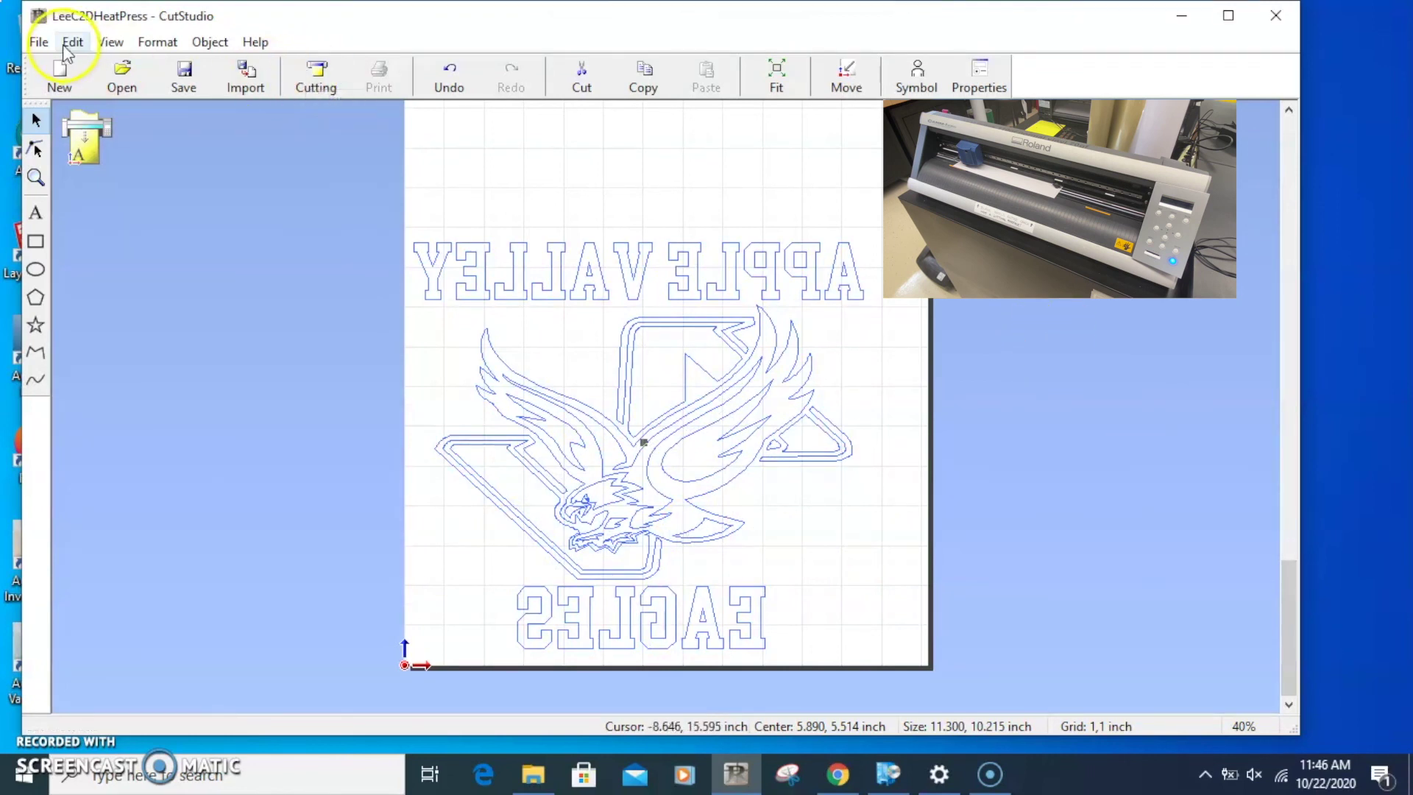
- Open the Cutting dialog for the Roland GX-24 job from the File menu
click(38, 44)
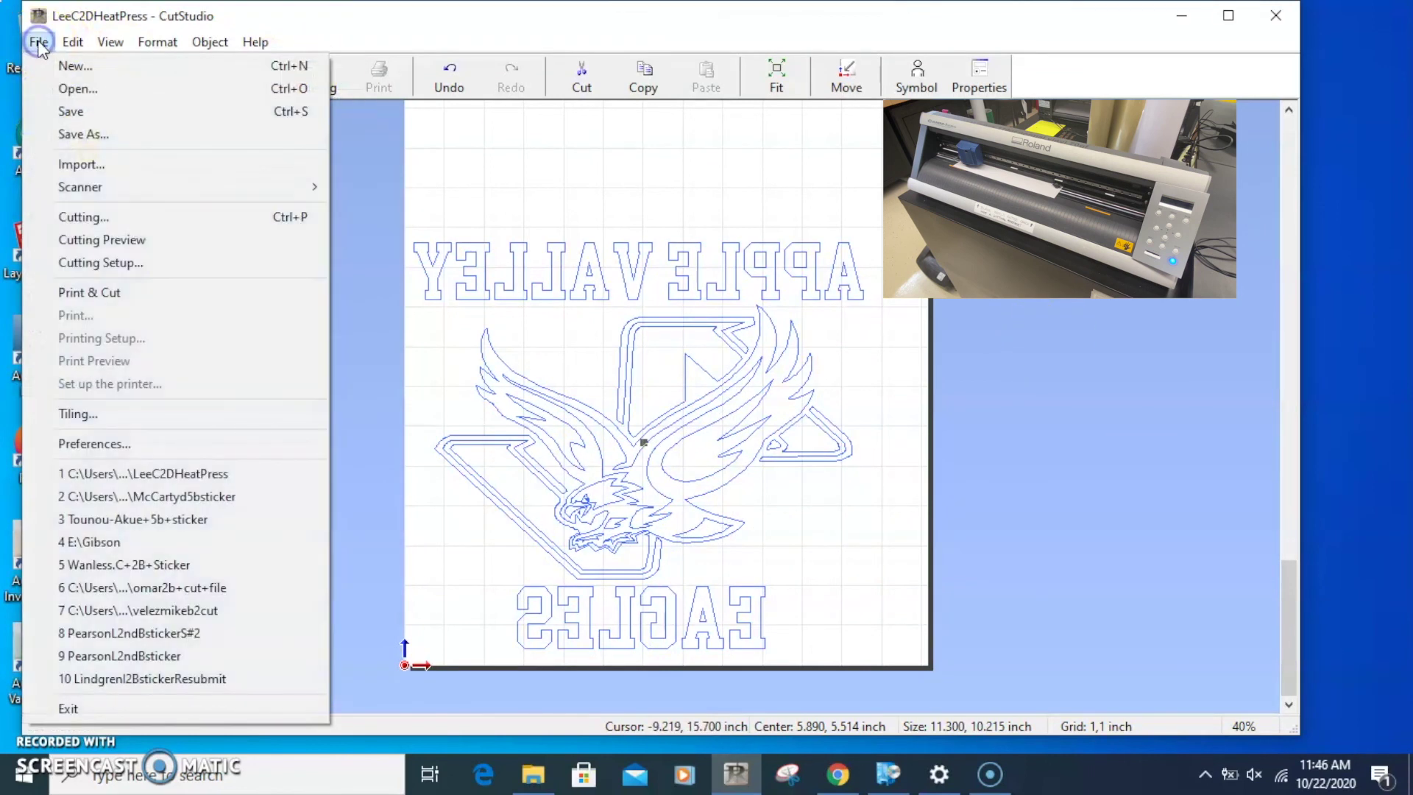
click(68, 216)
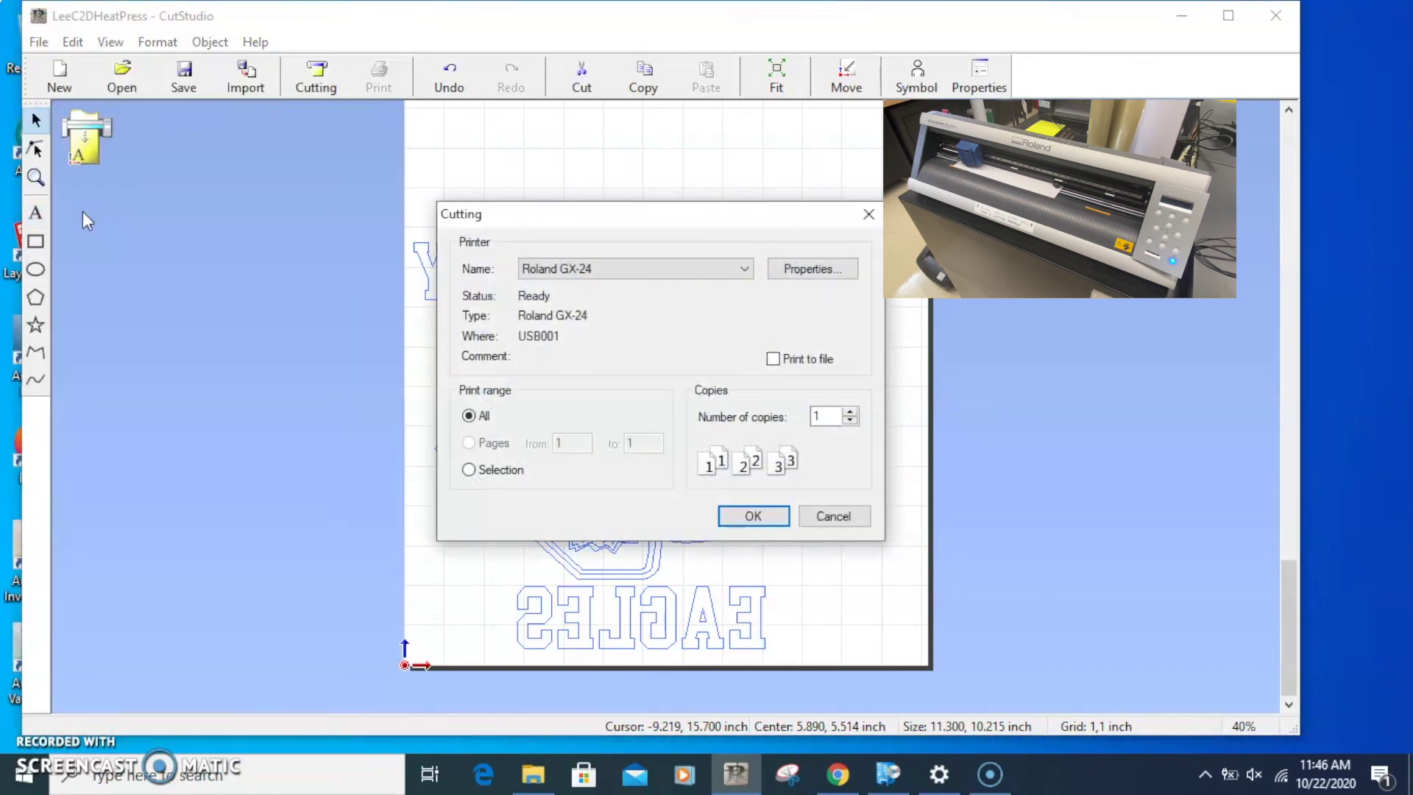